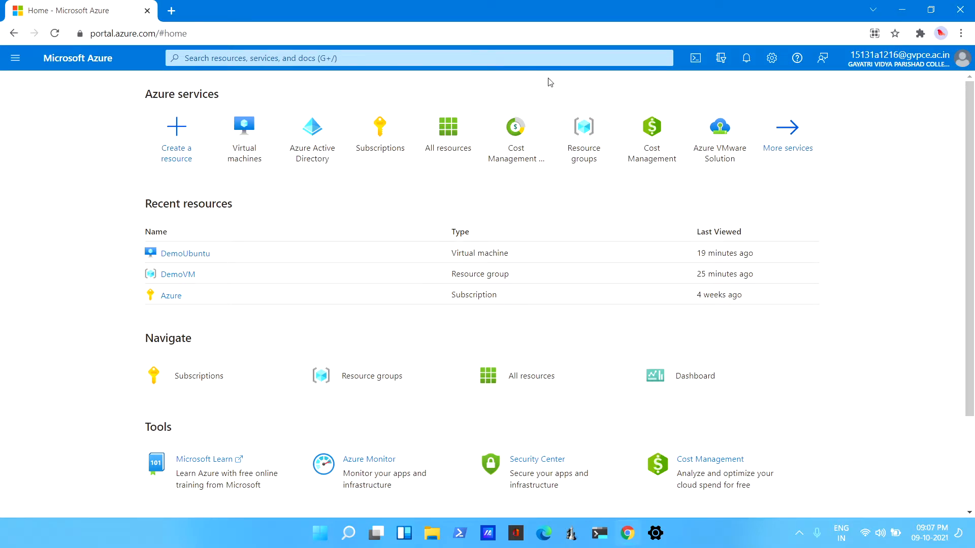
Step: Open the Virtual machines service from the Azure portal home page
click(354, 59)
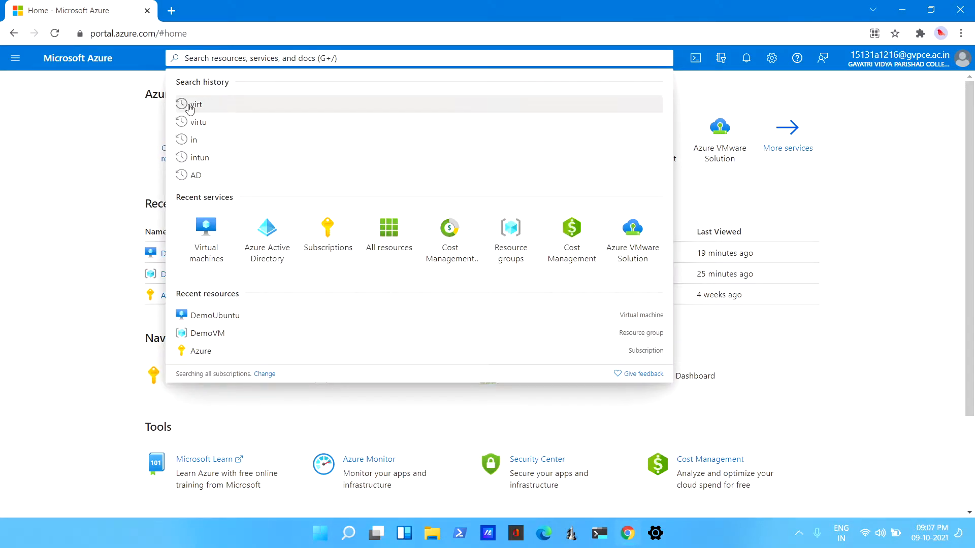
click(87, 135)
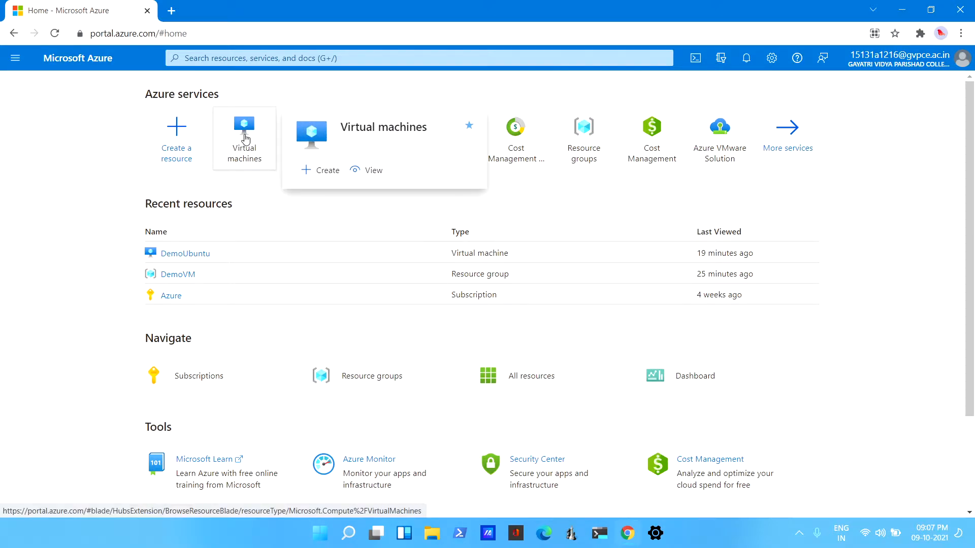
click(252, 59)
text(viru)
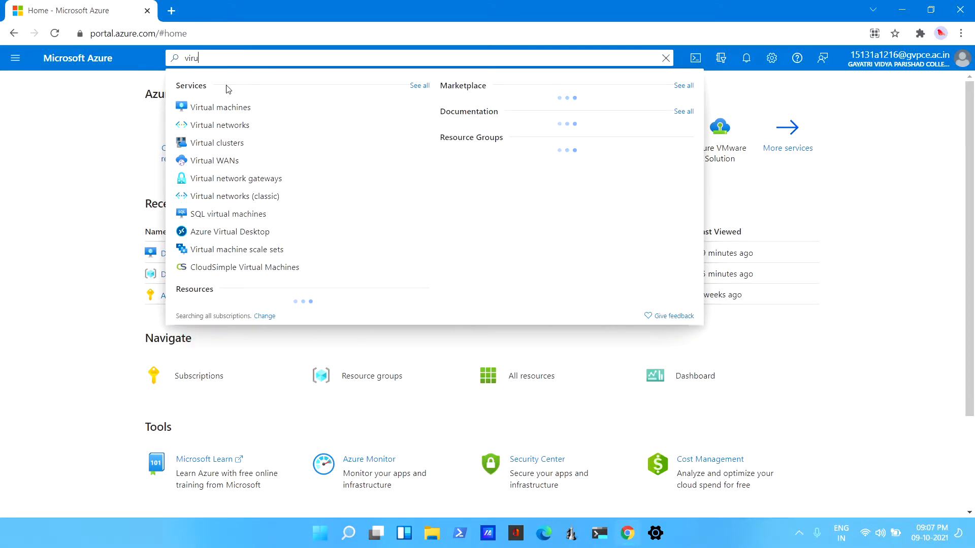
click(239, 107)
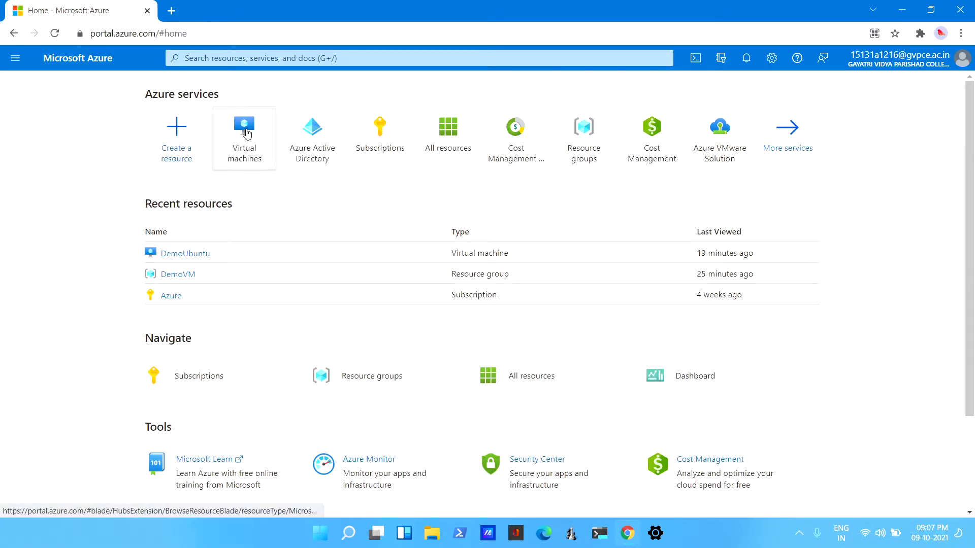
click(246, 132)
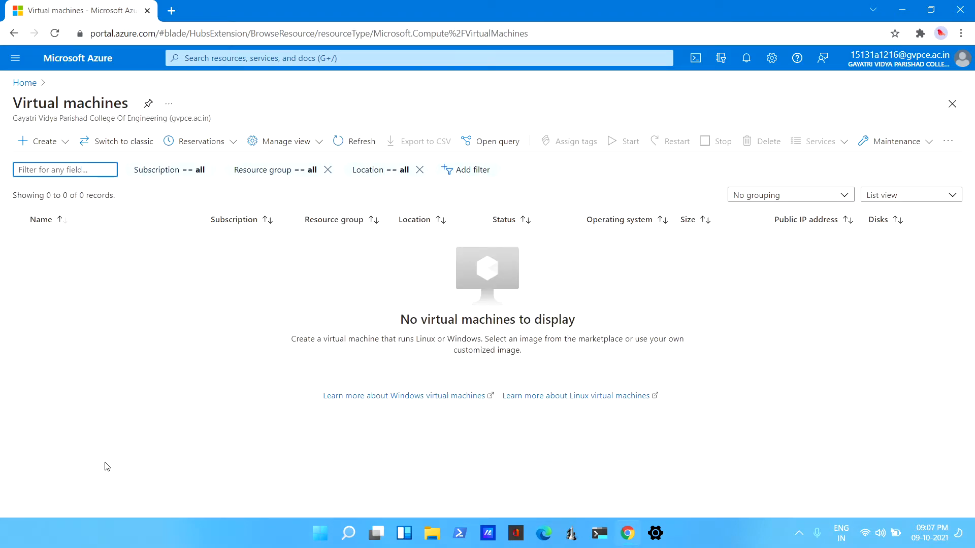
Step: Examine the preset configurations for workload environments and workload types, and return to the Virtual machines list
click(60, 146)
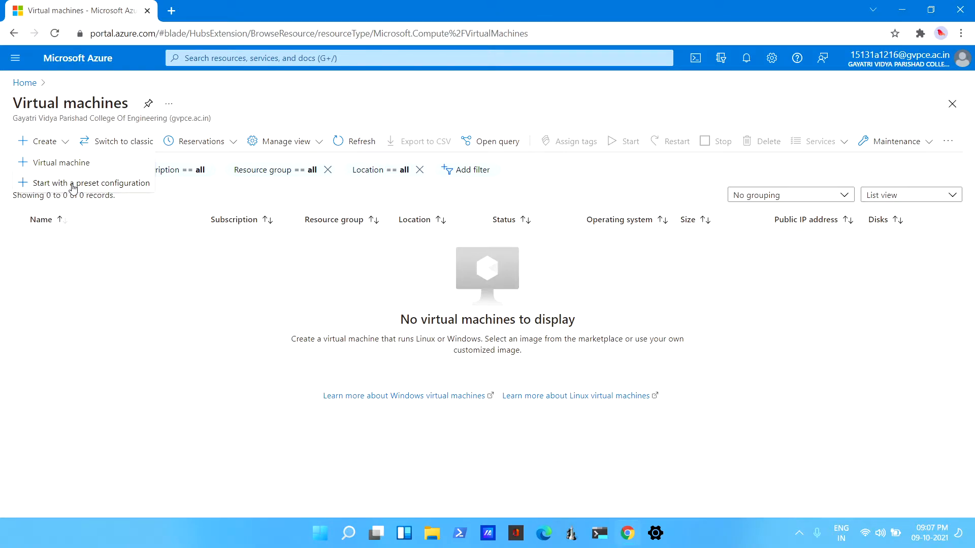
click(131, 183)
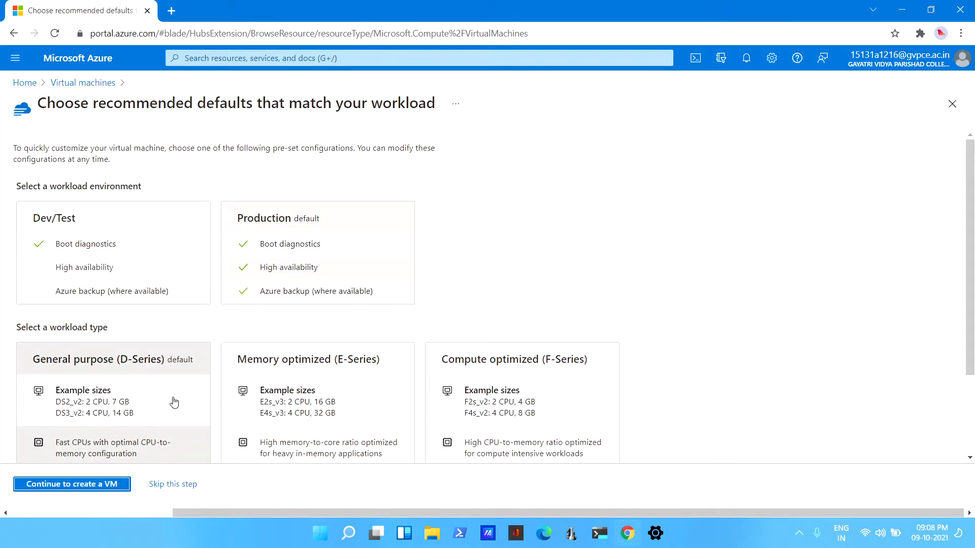
scroll(153, 391, down, 2)
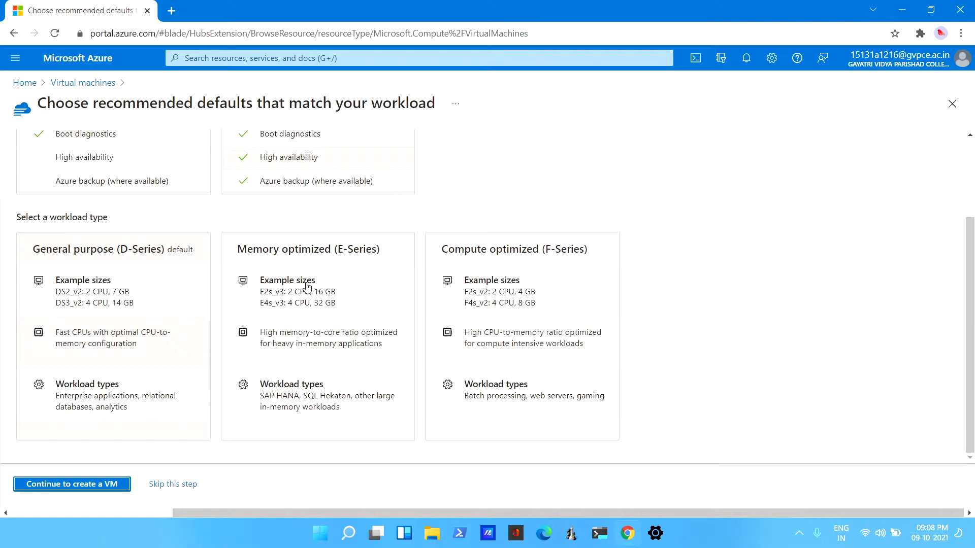
click(333, 296)
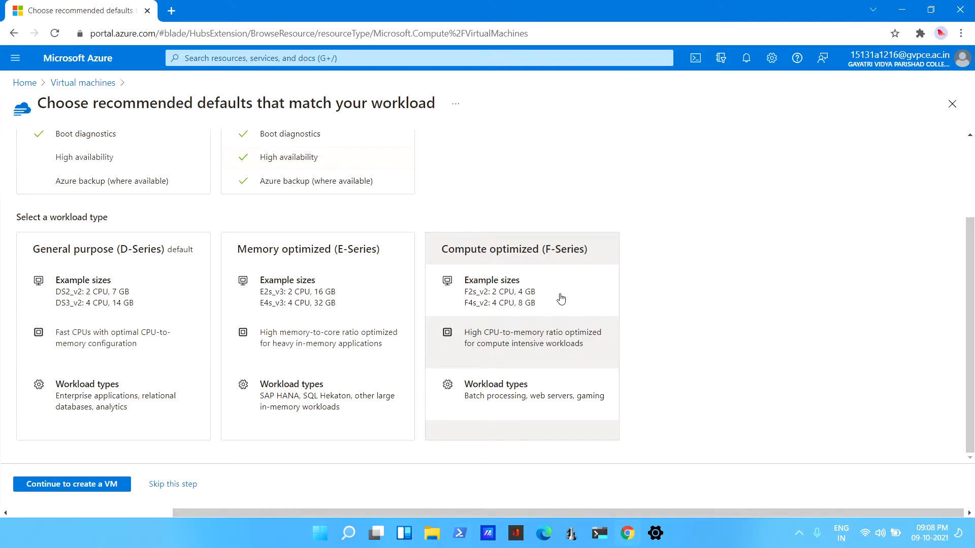
scroll(528, 205, up, 1)
scroll(528, 206, up, 2)
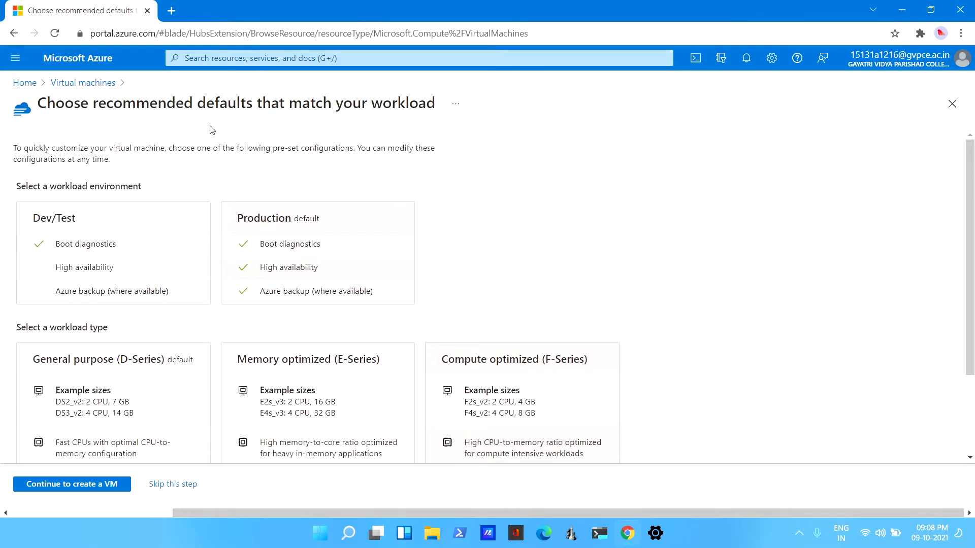
click(91, 82)
Step: Start creating a new virtual machine without a preset and choose Azure as its subscription
click(54, 143)
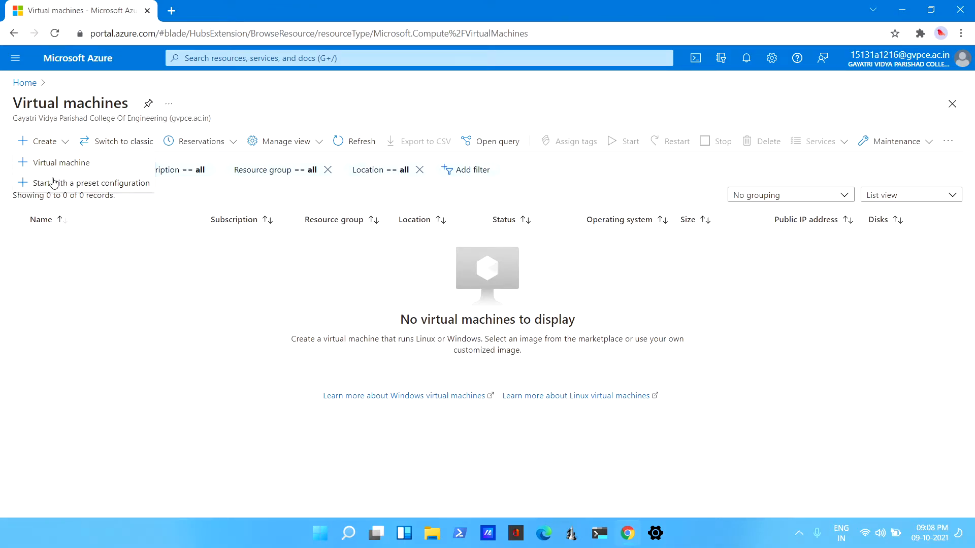
click(83, 162)
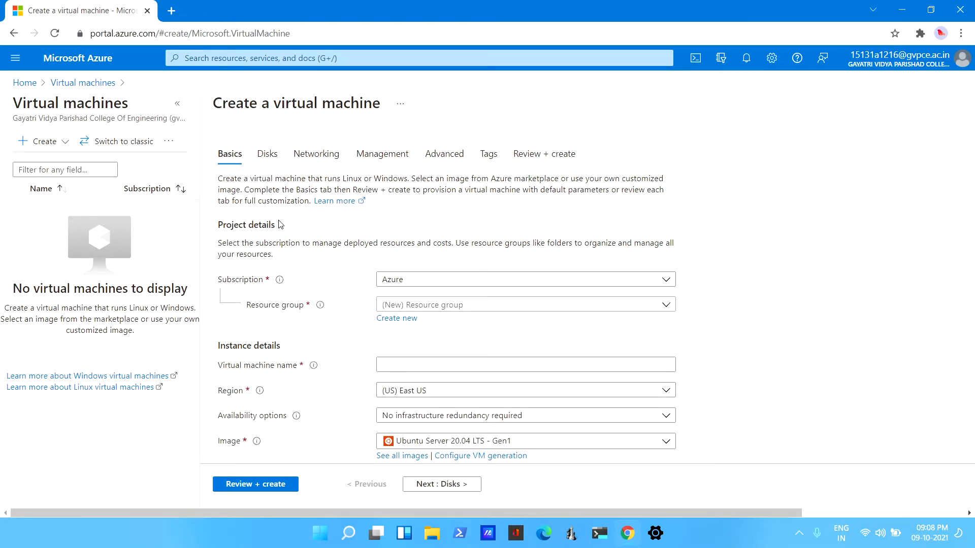
scroll(274, 288, down, 1)
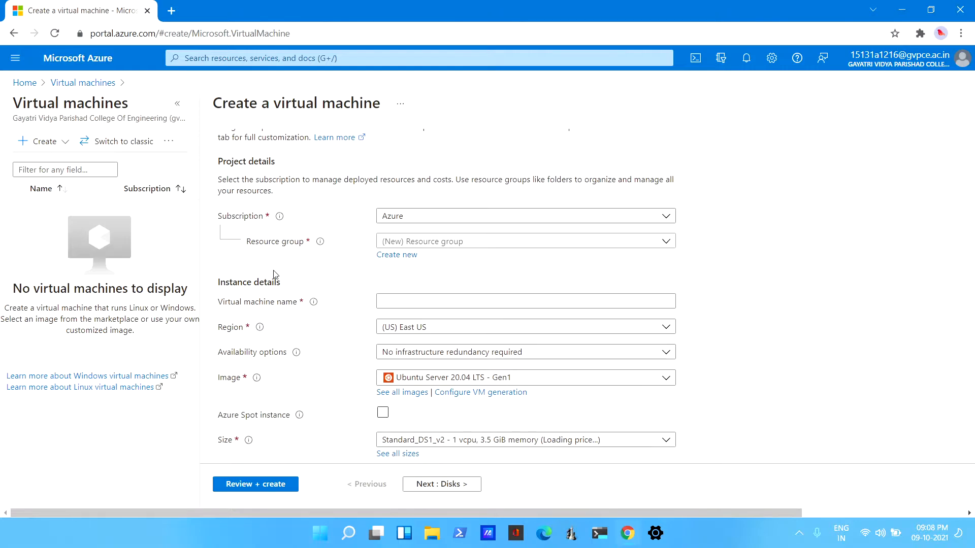
scroll(236, 156, up, 1)
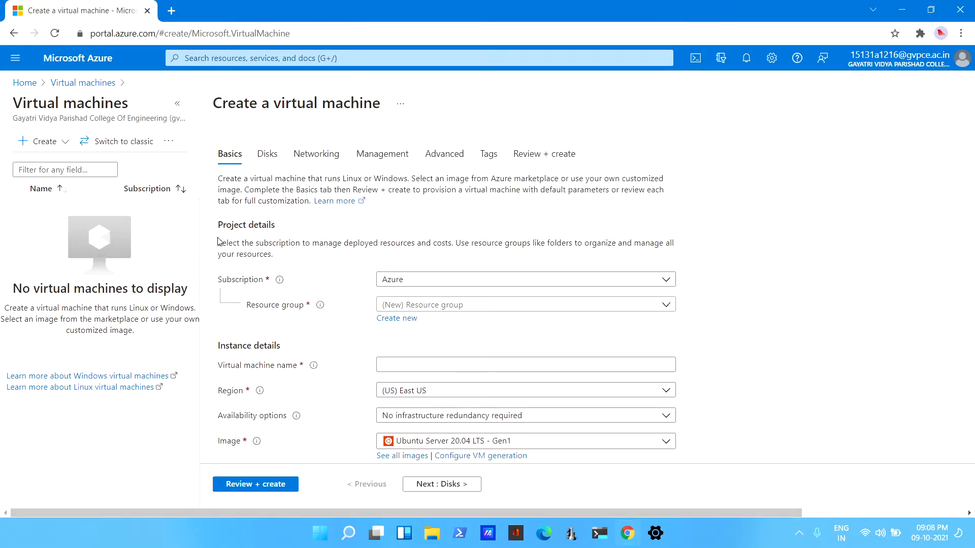
click(462, 279)
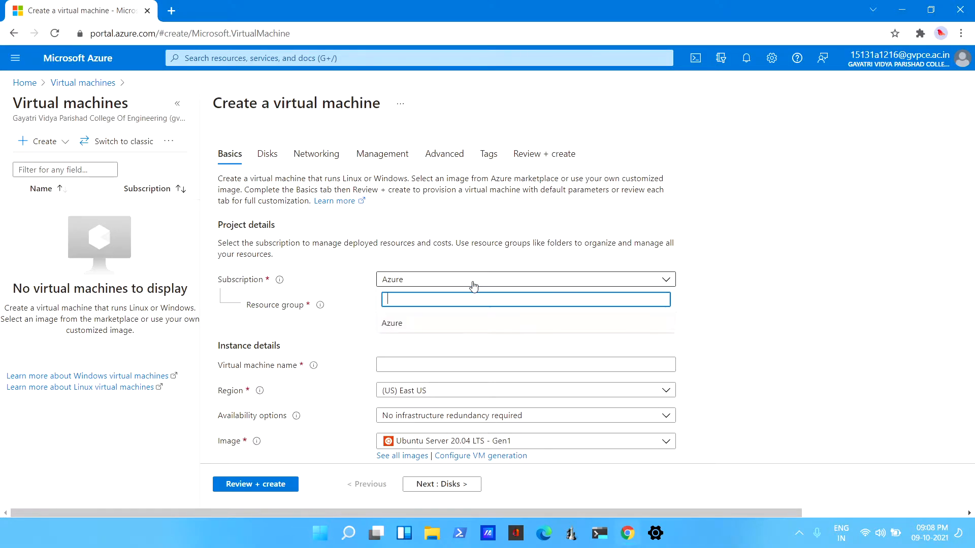
click(432, 329)
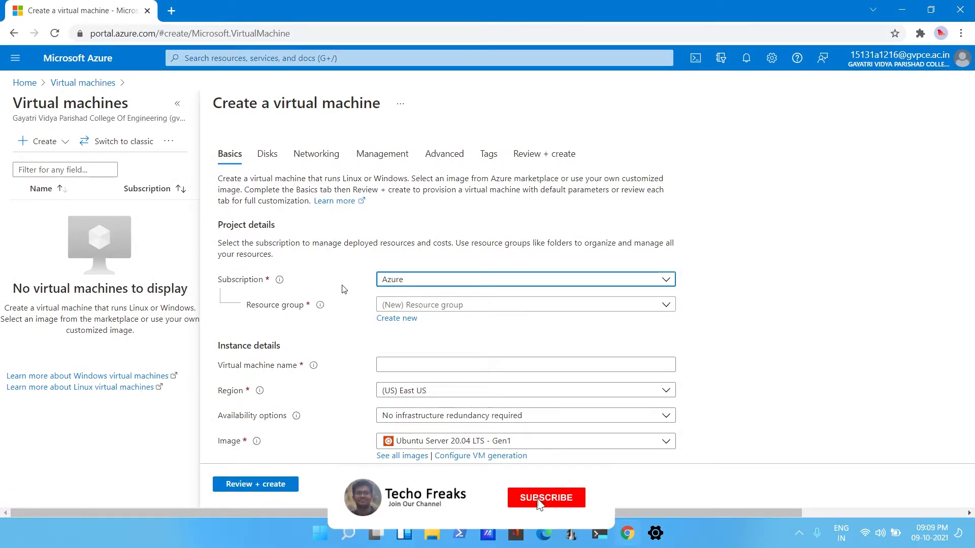
Step: Create a new resource group named DemoNew for the virtual machine
click(475, 305)
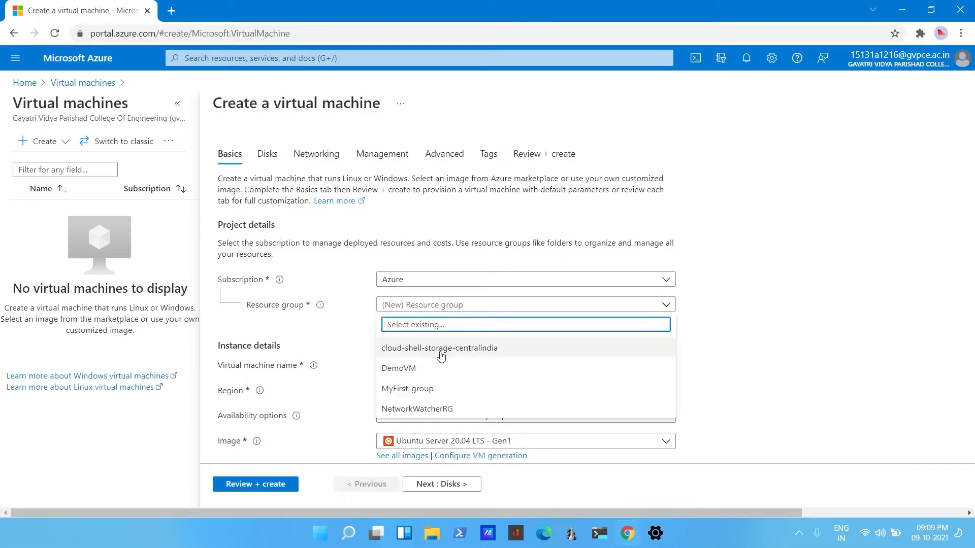
click(750, 315)
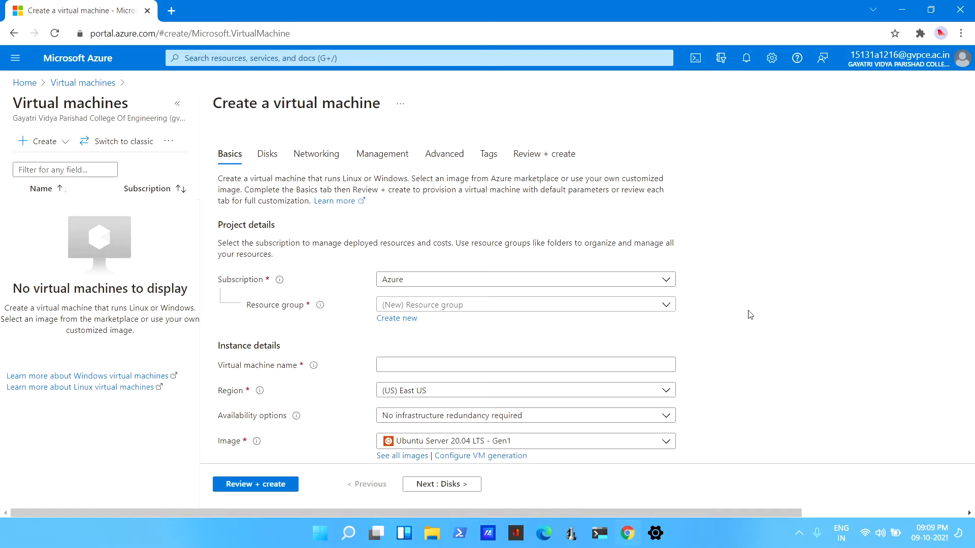
mouse_move(320, 305)
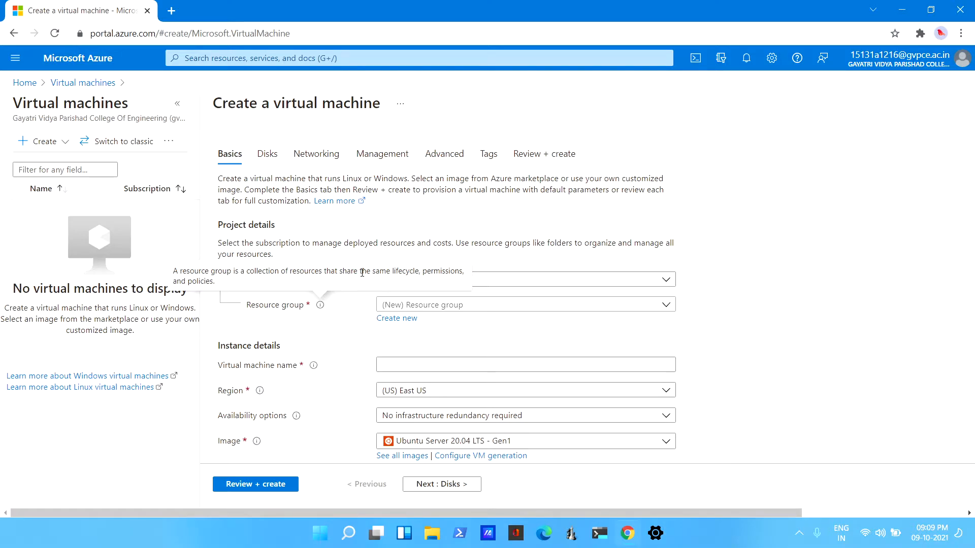
drag(342, 273, 372, 284)
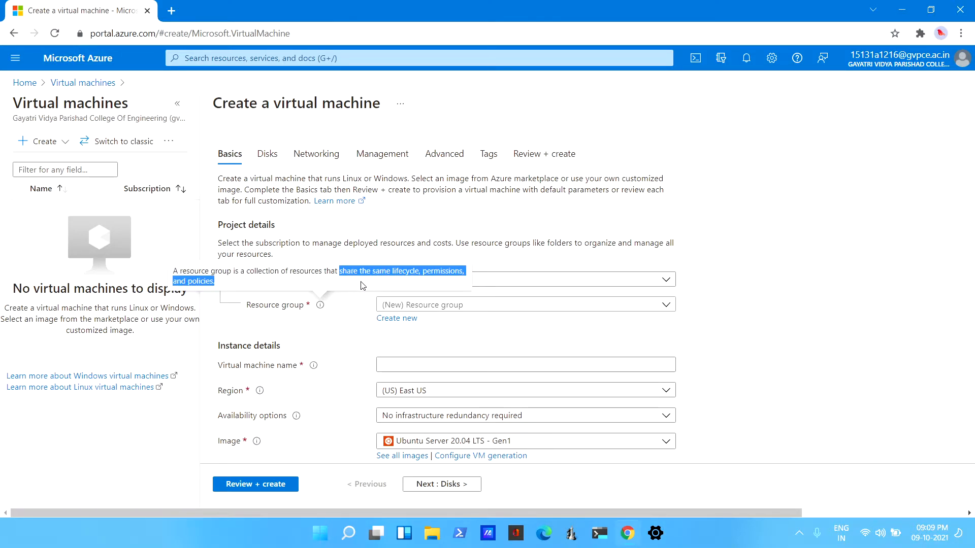
click(396, 320)
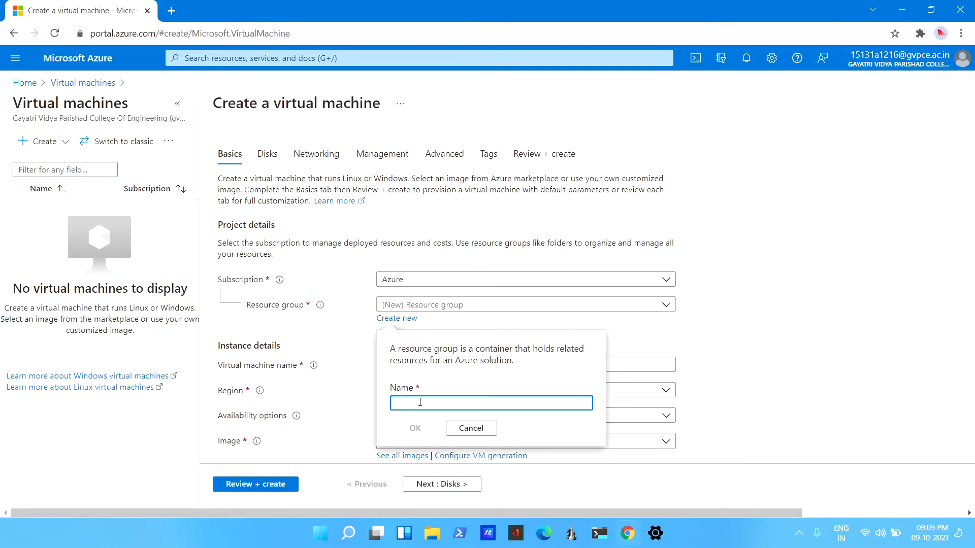
text(Demo)
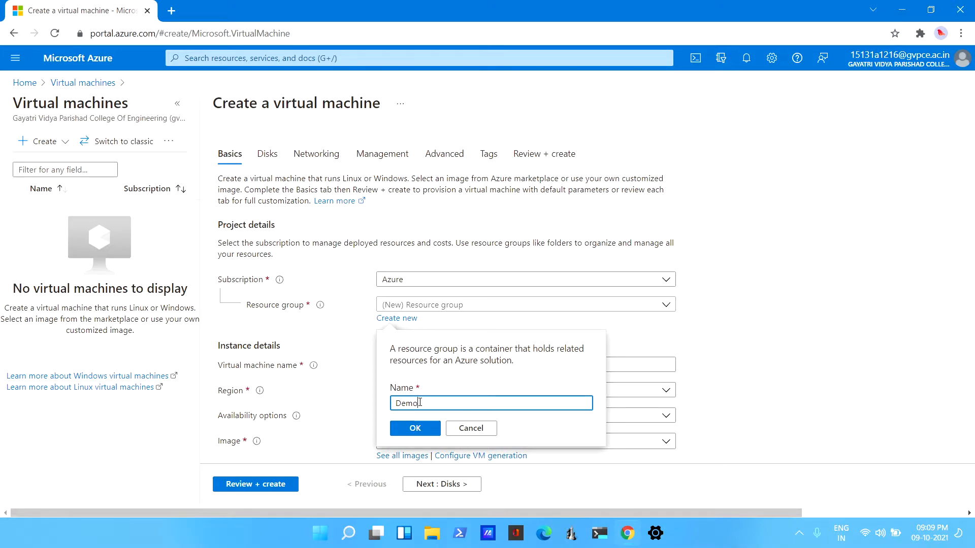
text(New)
click(413, 429)
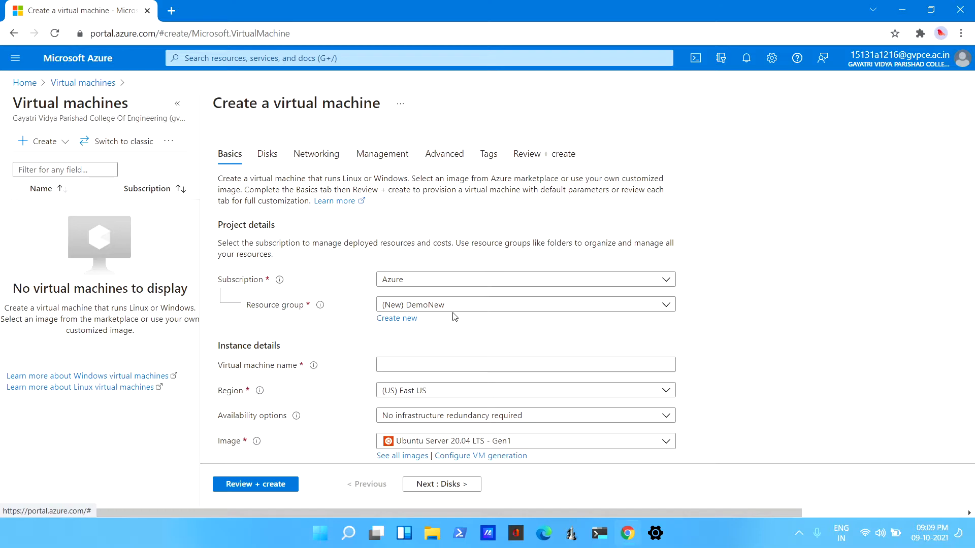
Step: Name the virtual machine DemoVM and set its region to (Asia Pacific) Central India
scroll(455, 317, down, 3)
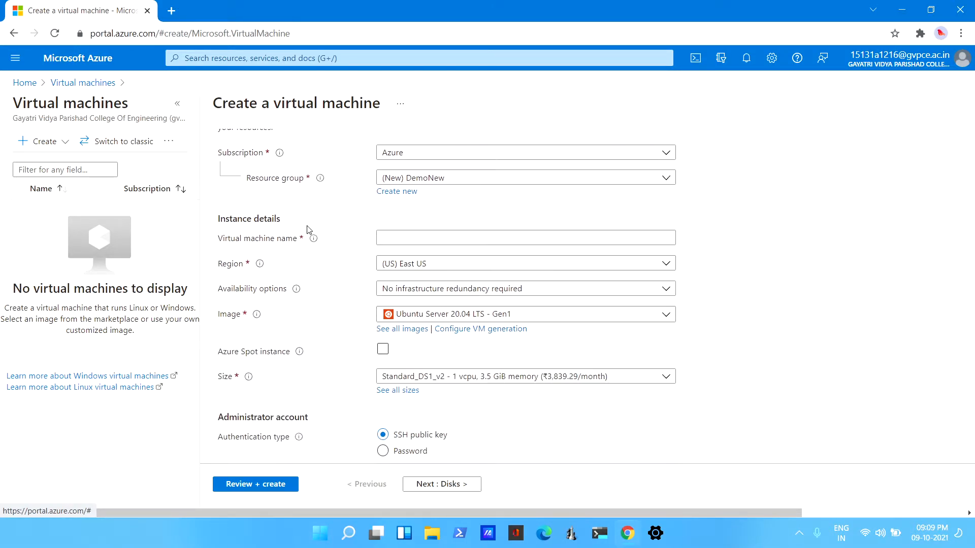
click(412, 238)
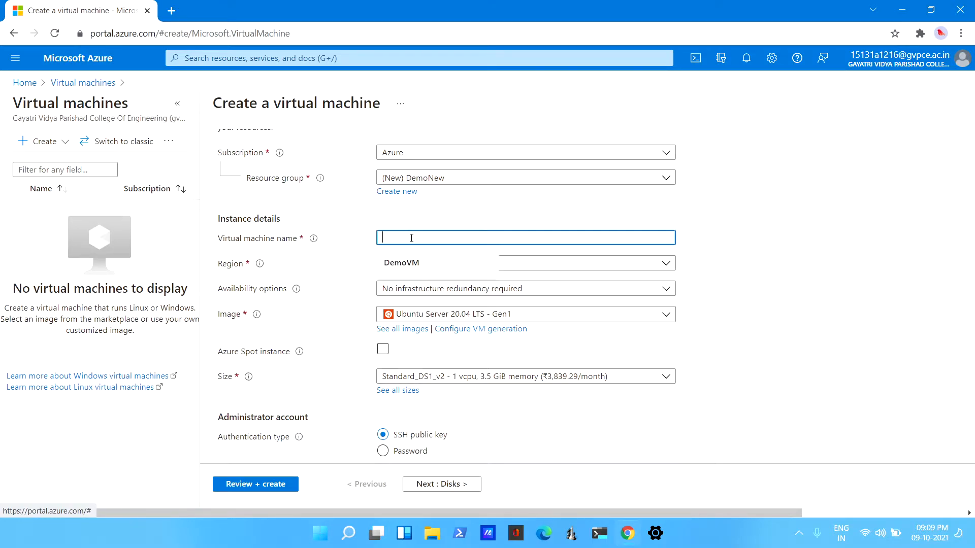
click(412, 263)
scroll(269, 268, down, 1)
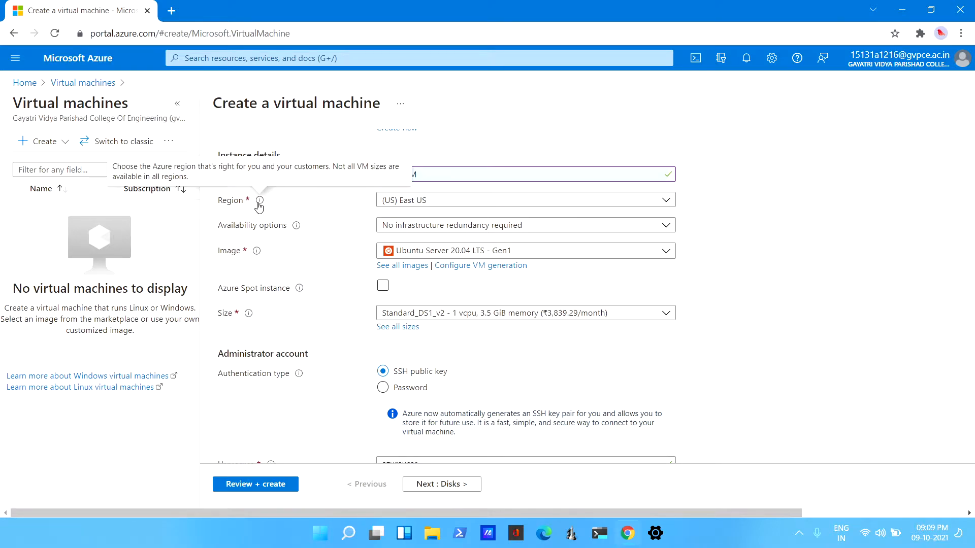
click(414, 202)
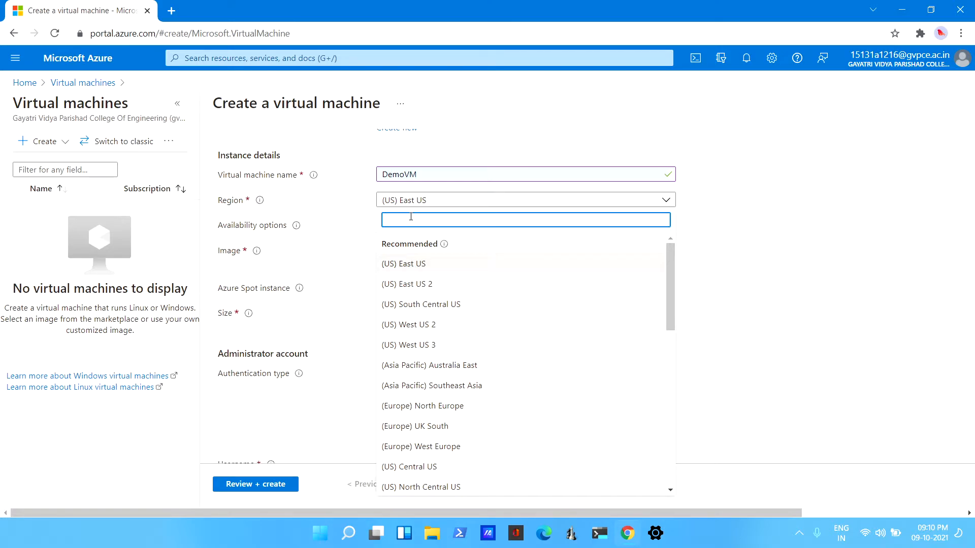
text(asia)
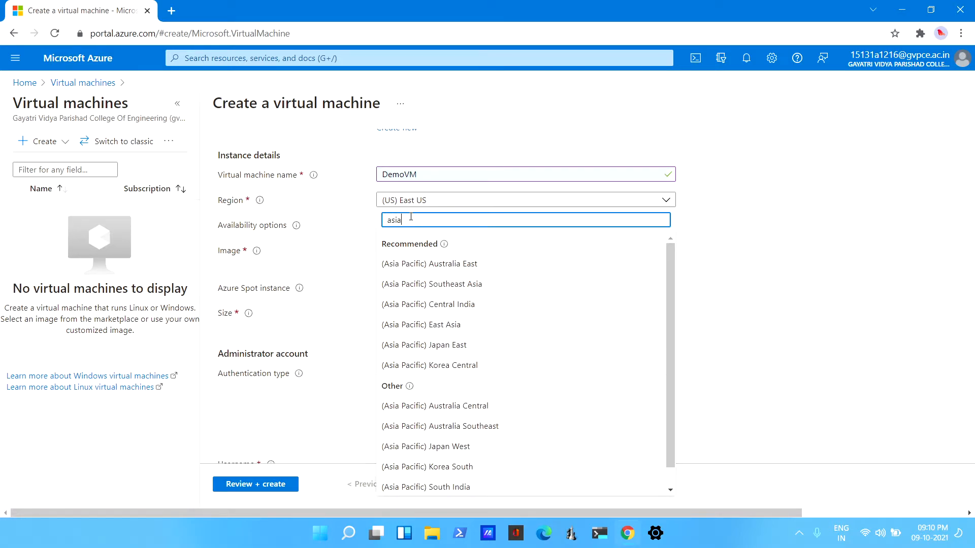
click(431, 305)
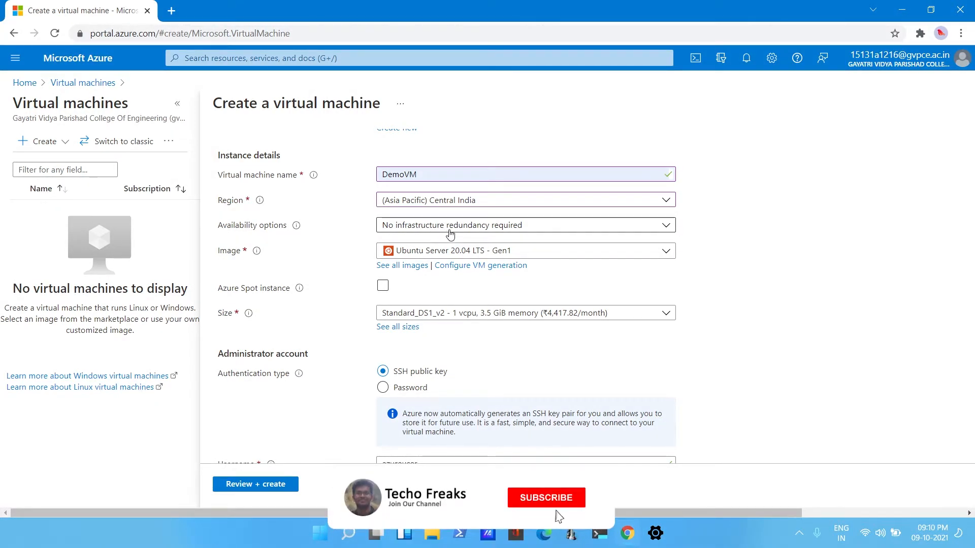
Step: Choose Ubuntu Server 20.04 LTS - Gen1 as the virtual machine's image
scroll(508, 223, down, 1)
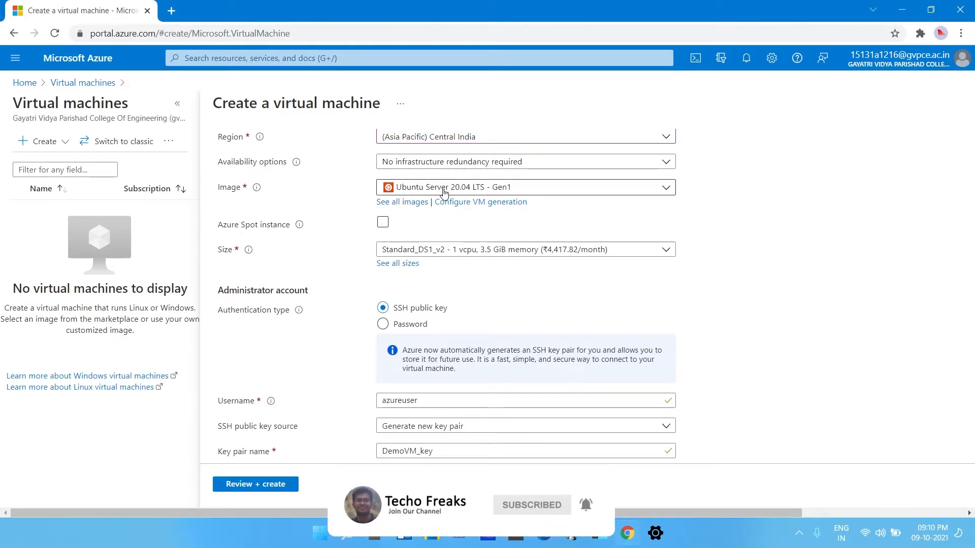
click(624, 191)
scroll(495, 330, down, 1)
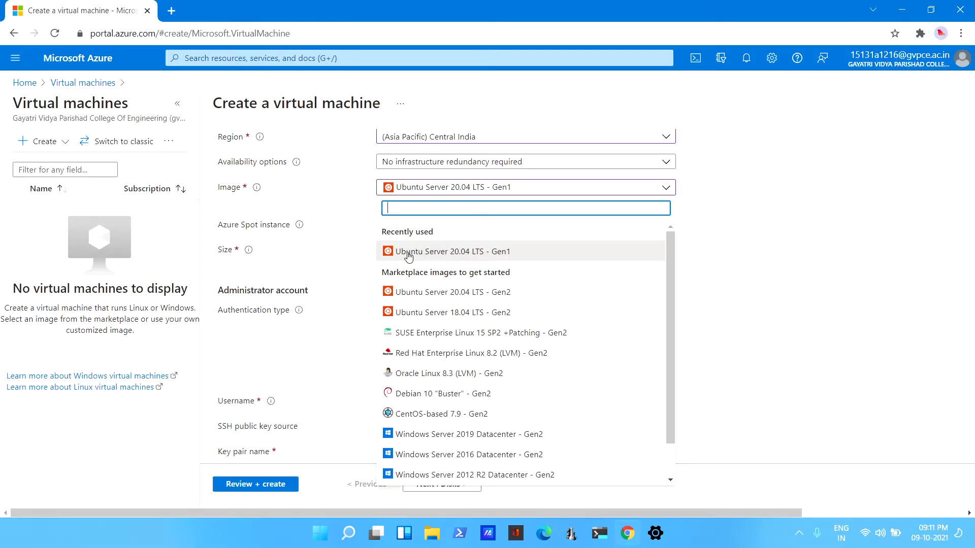
click(428, 255)
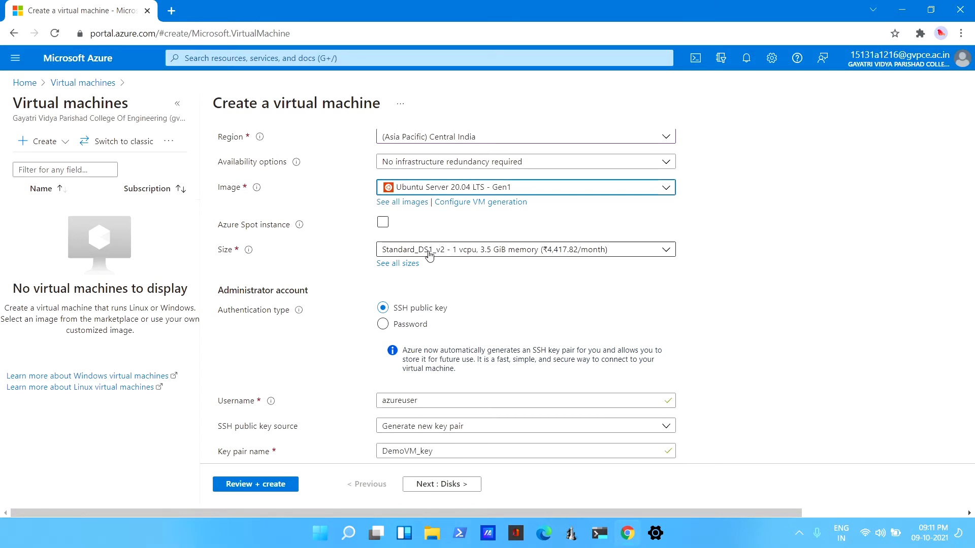
Step: Choose Standard_DS1_v2 as the virtual machine's size from the full list of VM sizes
click(221, 253)
click(459, 256)
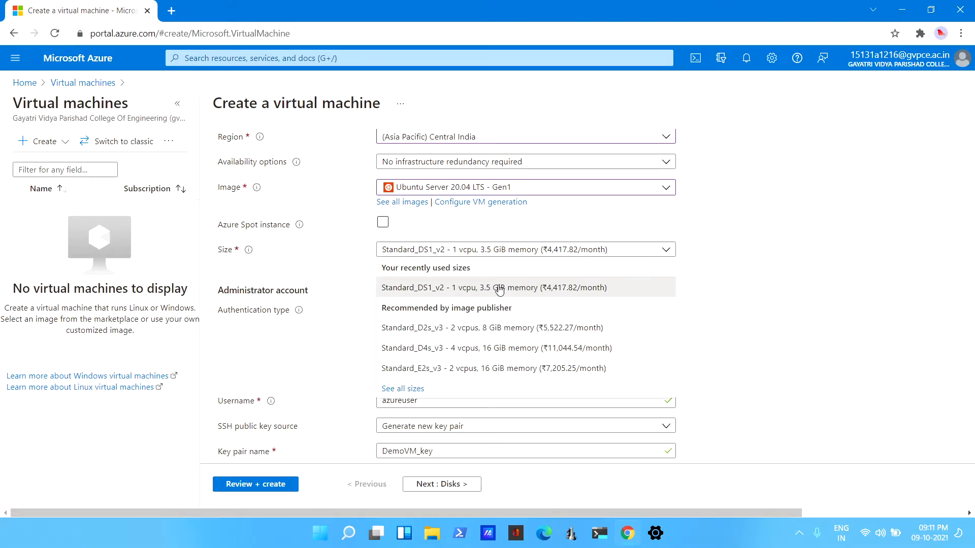
click(499, 289)
click(388, 264)
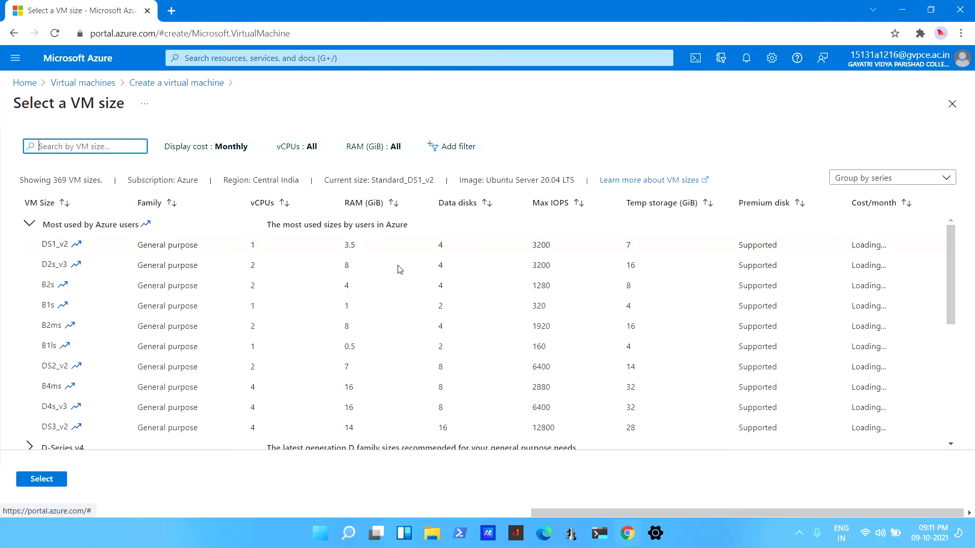
click(117, 245)
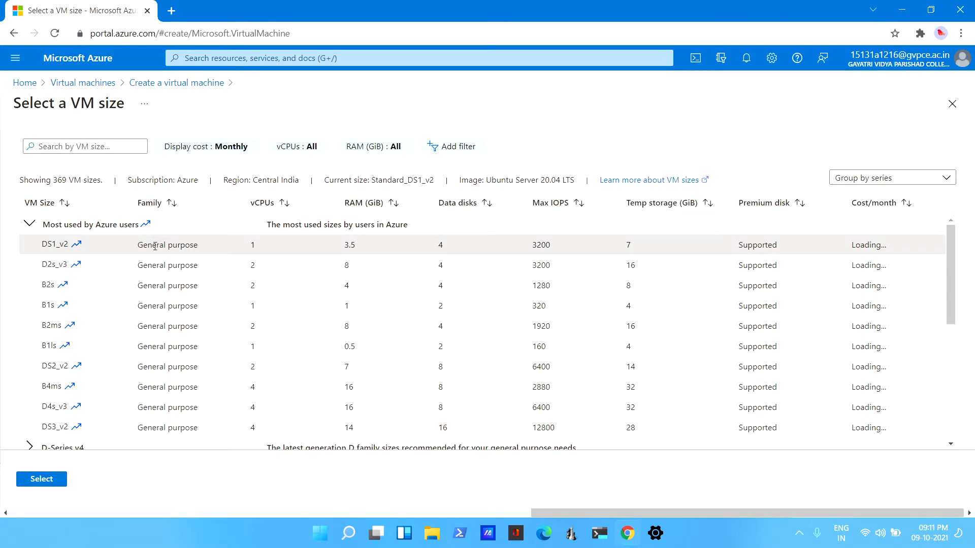
double_click(253, 246)
drag(252, 246, 374, 239)
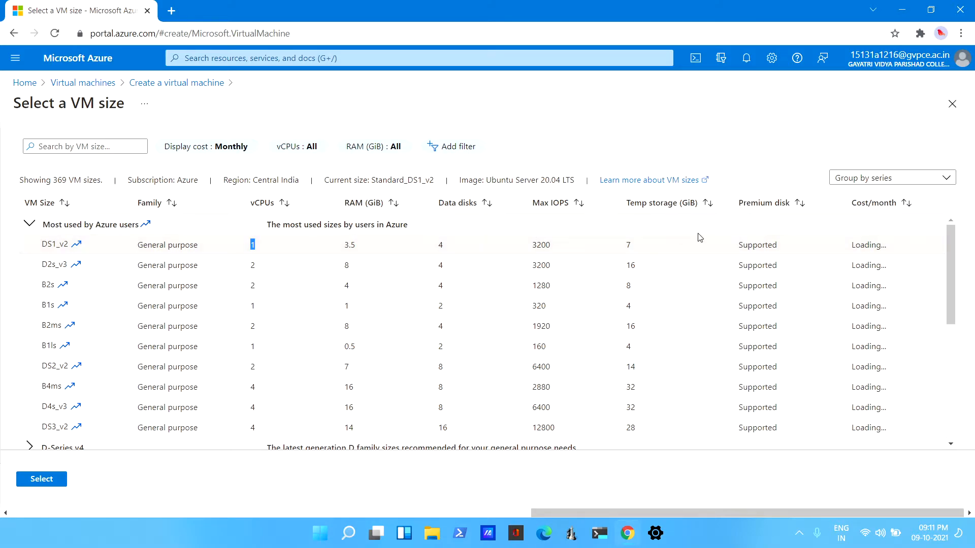
double_click(628, 247)
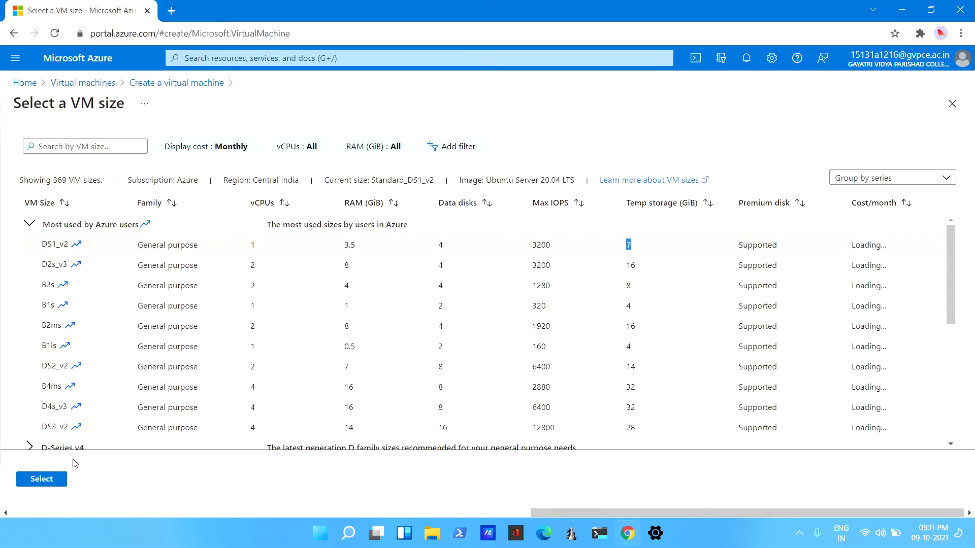
click(40, 480)
Step: Try password authentication for the administrator account by filling in a username and a password, and clear the username
scroll(225, 224, down, 1)
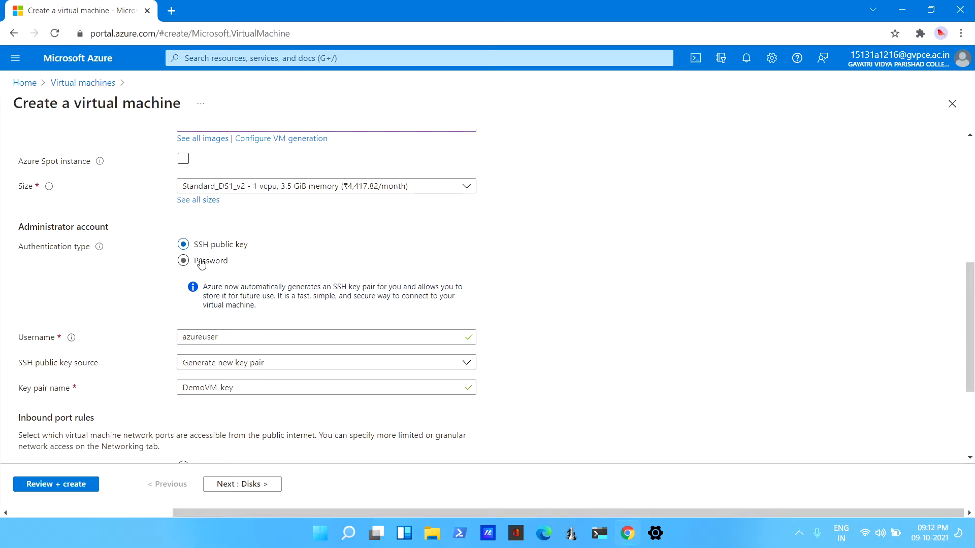
click(183, 262)
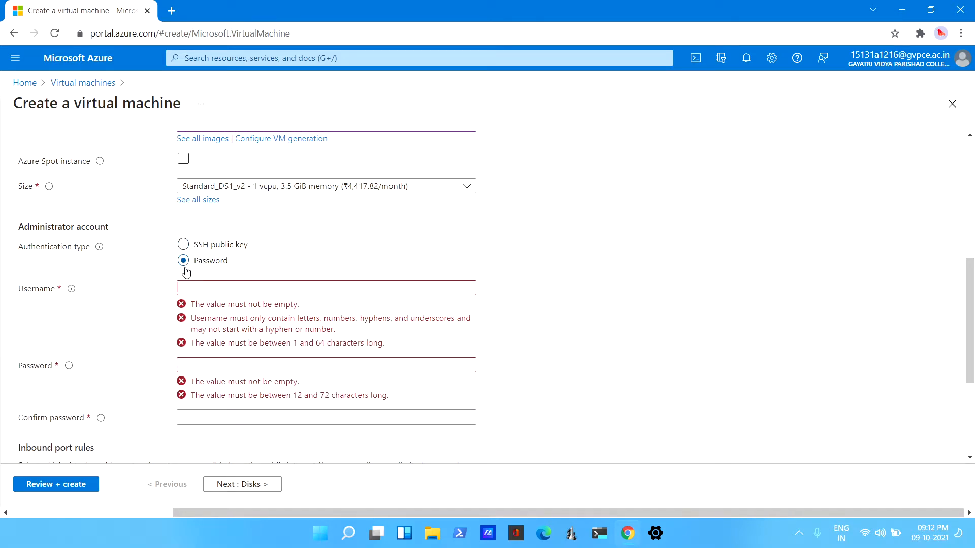
click(195, 286)
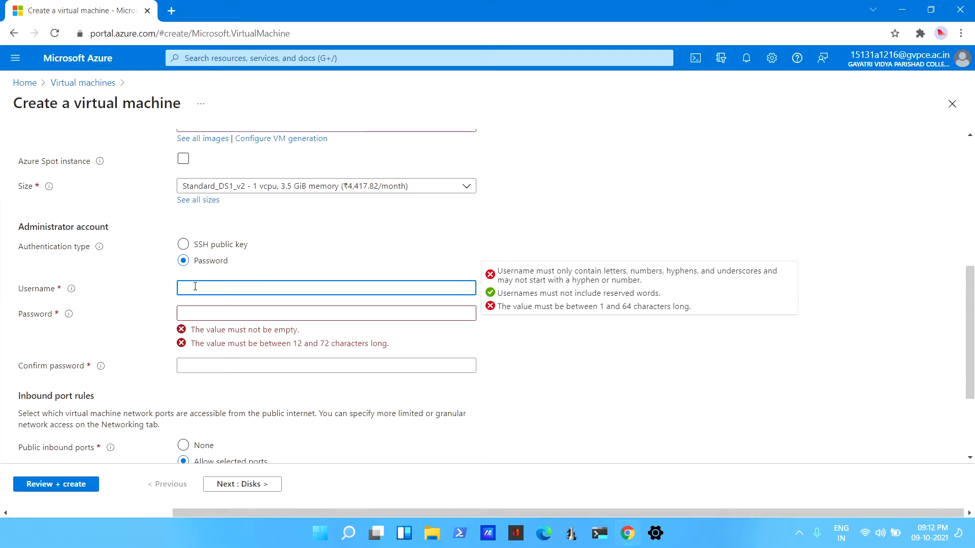
text(kukhohrhr)
click(197, 314)
text(••)
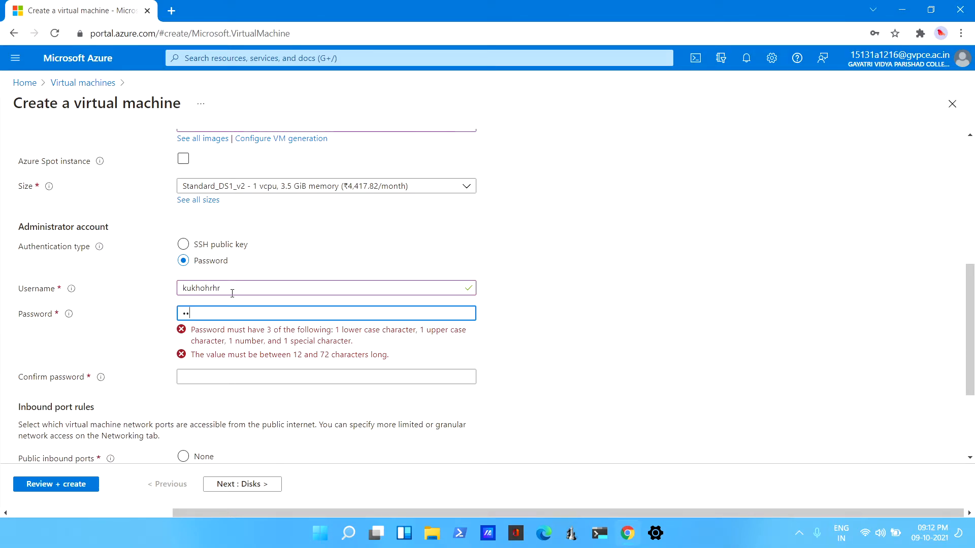
click(232, 293)
double_click(233, 290)
key(BackSpace)
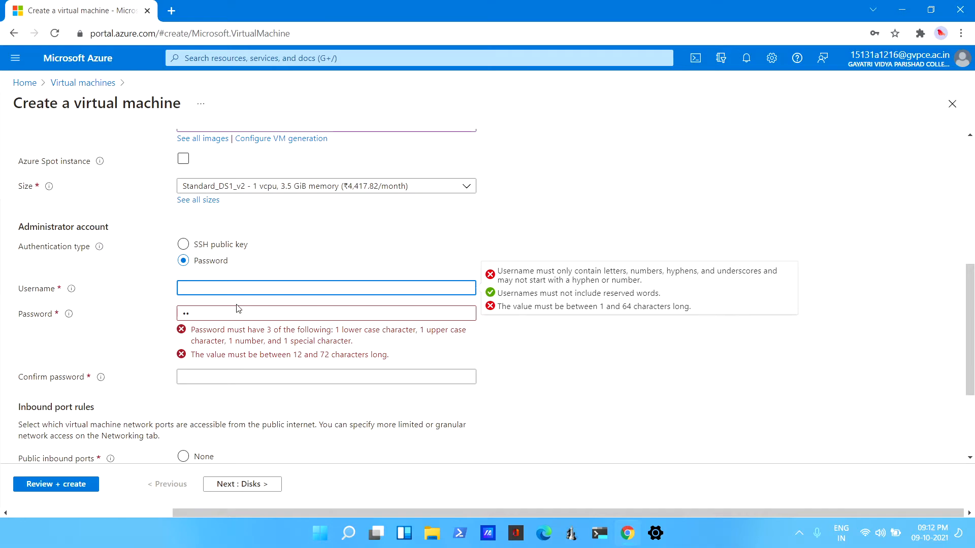
Step: Set the authentication type to SSH public key and generate a new key pair named DemoVM_key
click(184, 245)
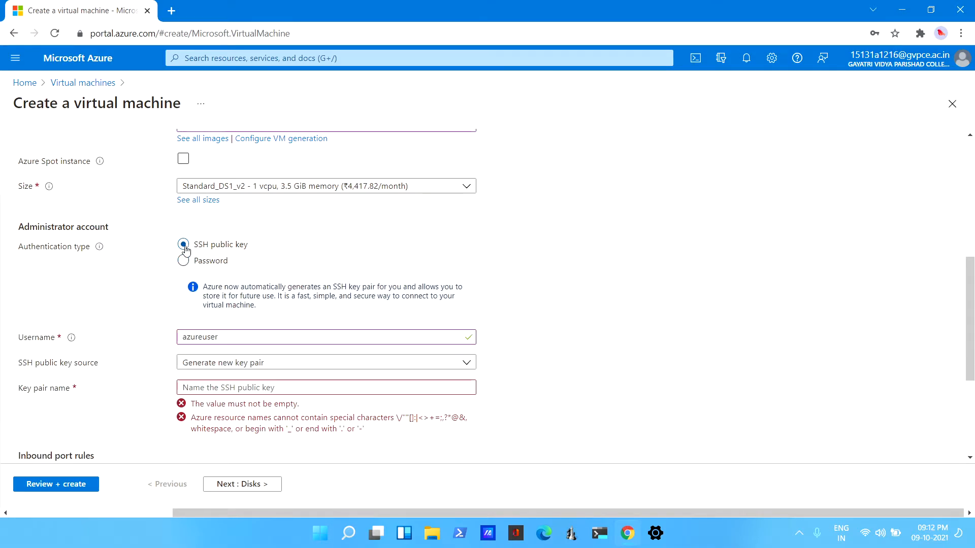
click(222, 363)
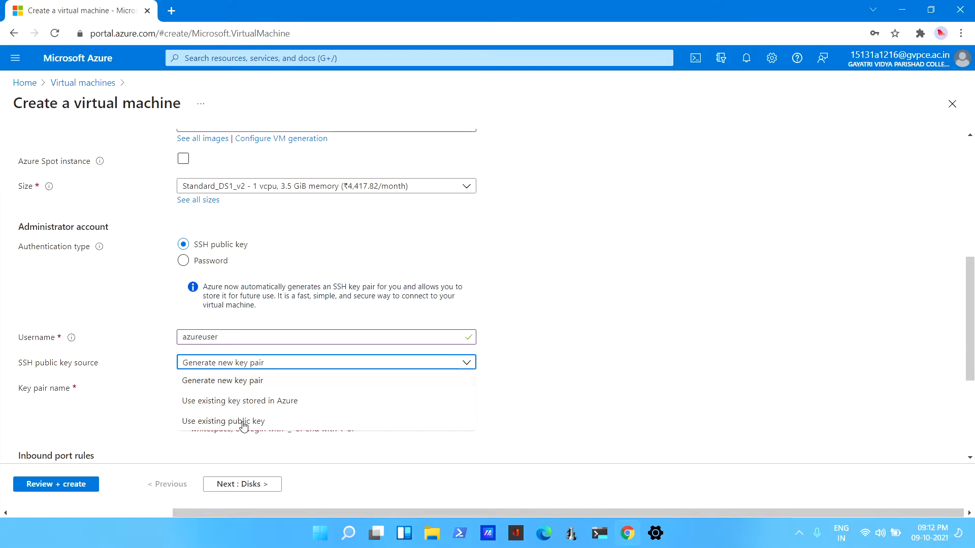
click(247, 386)
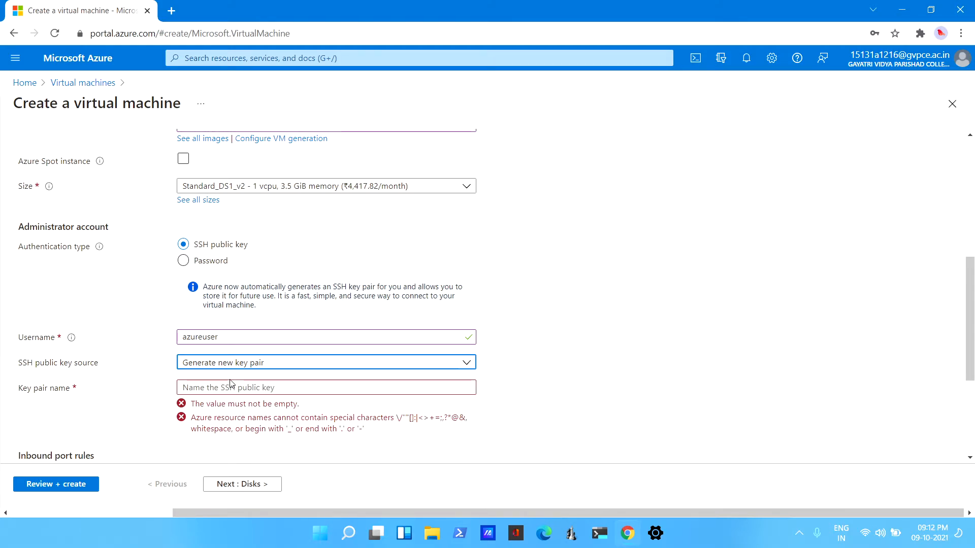
click(224, 388)
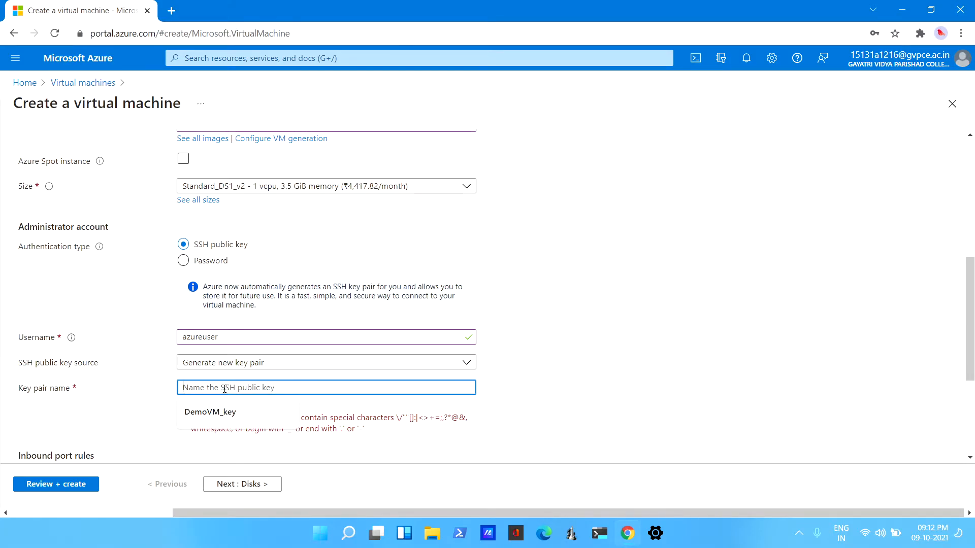
click(226, 414)
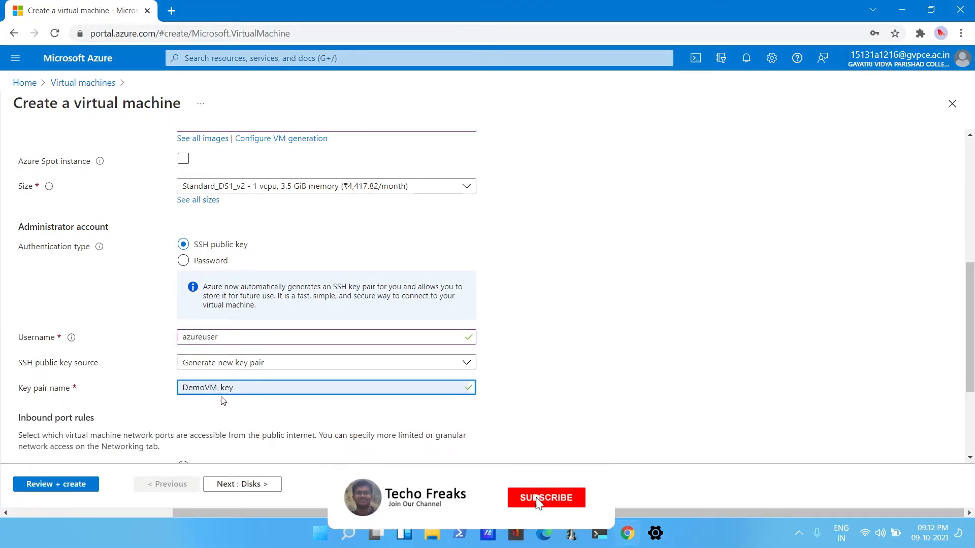
Step: Keep SSH (22) as the allowed public inbound port and submit the configuration for review
scroll(483, 315, down, 2)
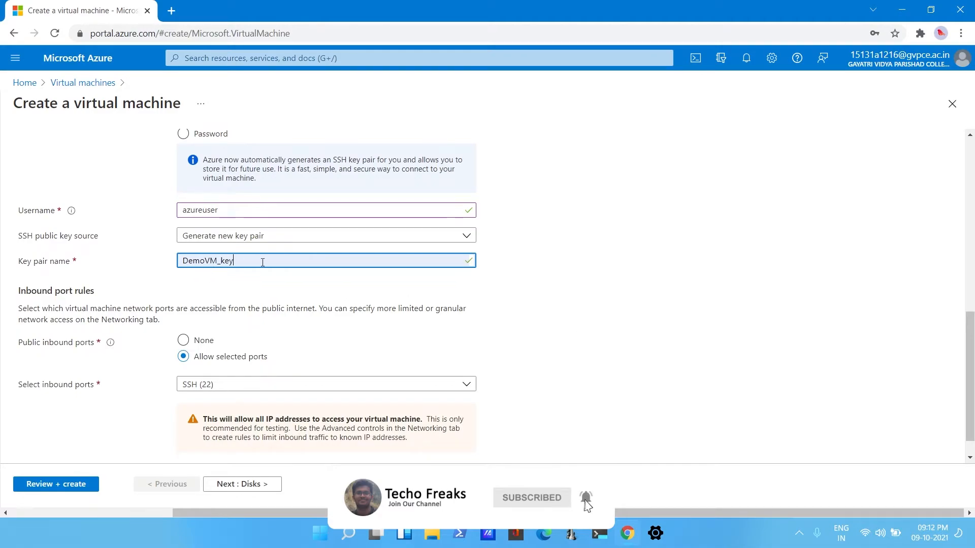
scroll(335, 314, down, 1)
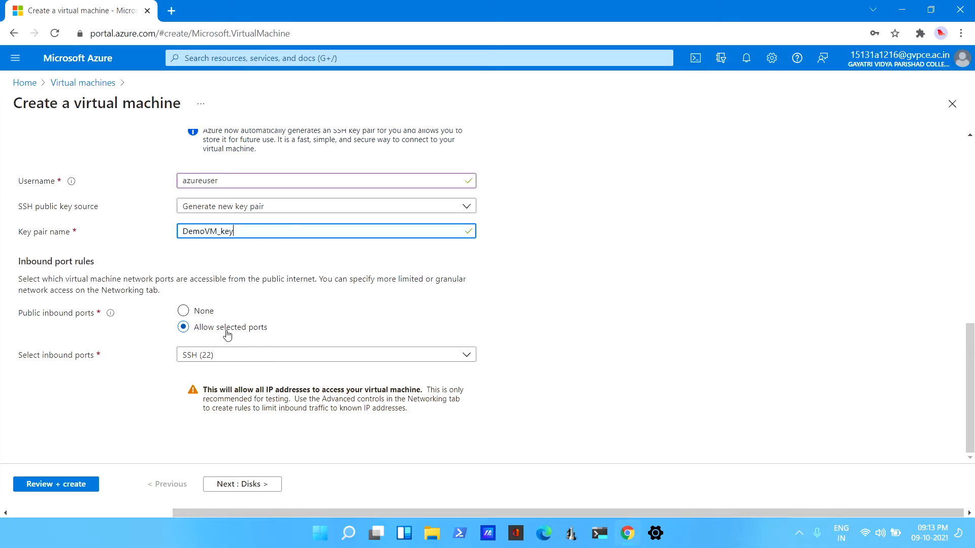
click(230, 355)
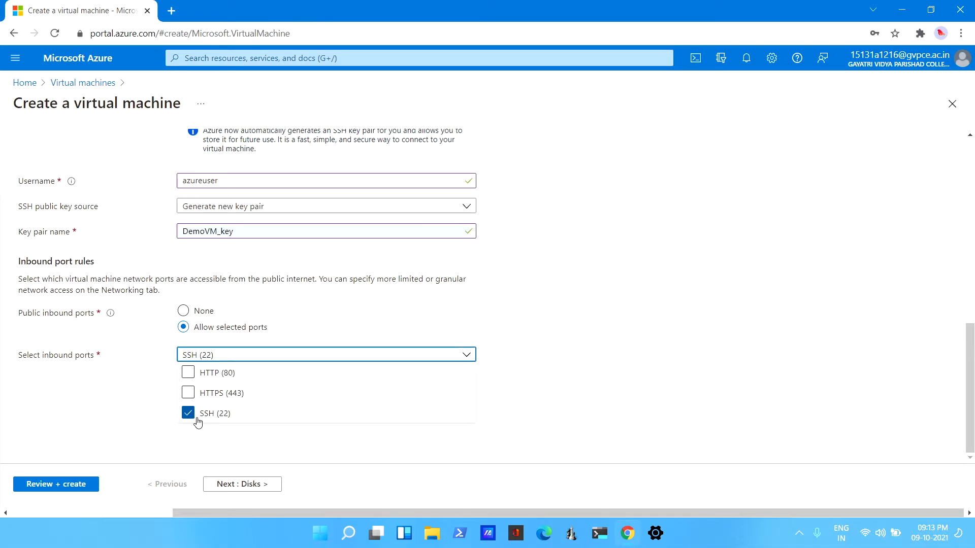
click(659, 353)
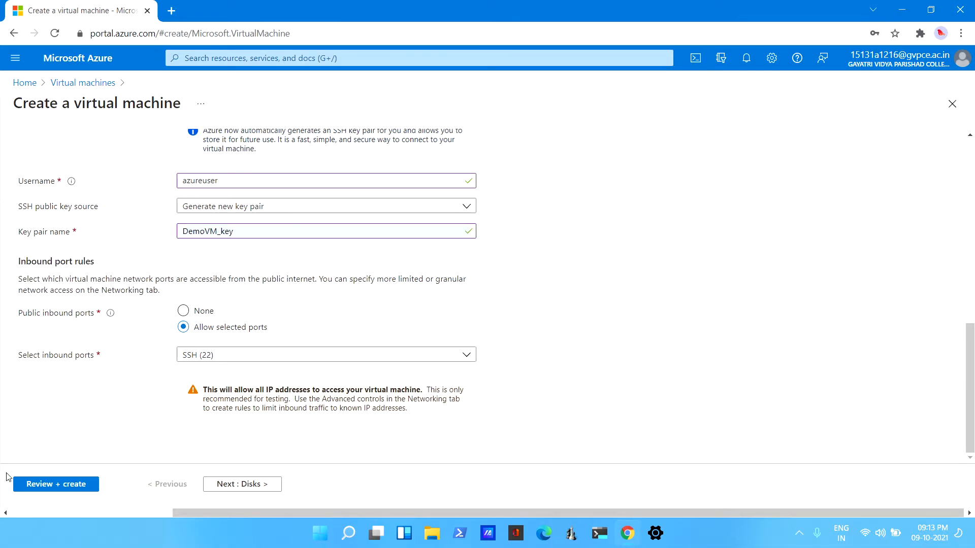
click(66, 485)
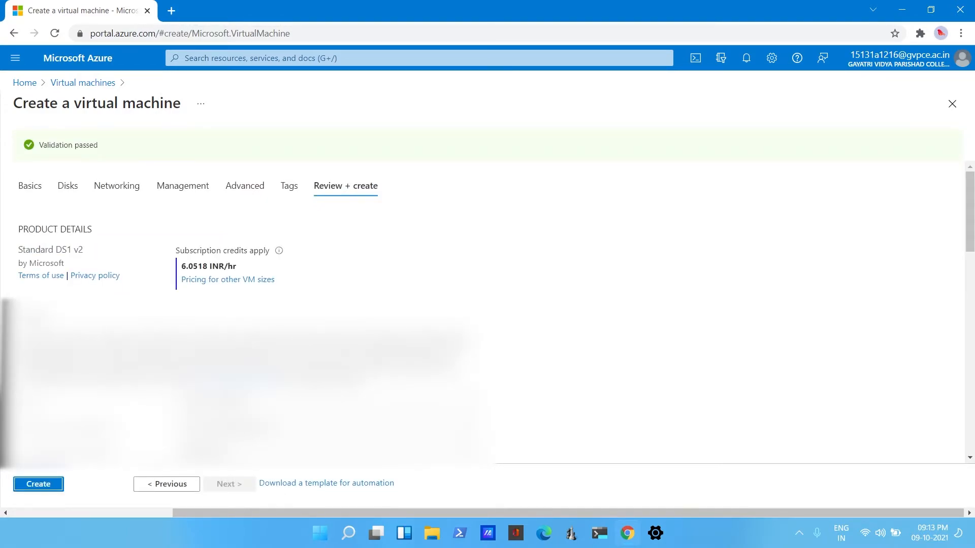
Step: Review the validated configuration, then create the virtual machine and download its private key
drag(32, 146, 107, 148)
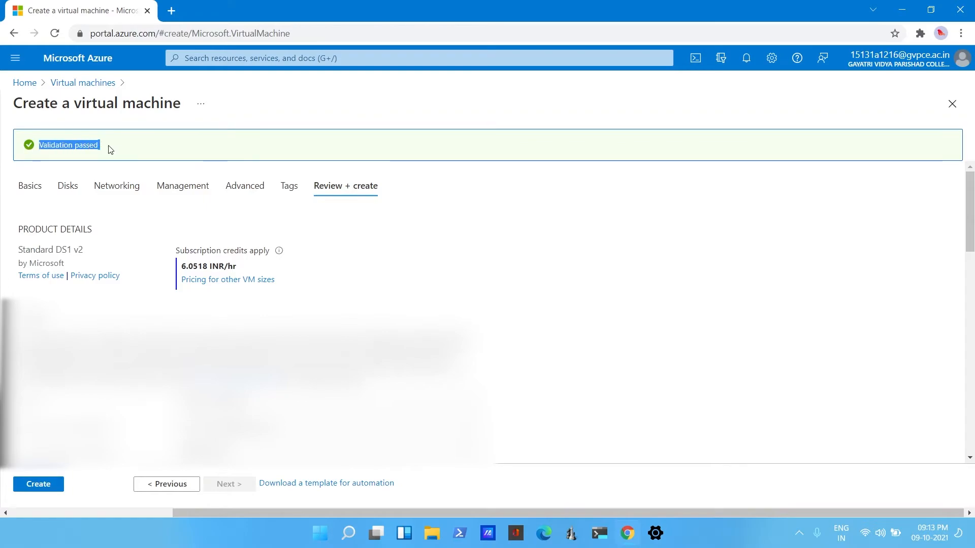
click(635, 232)
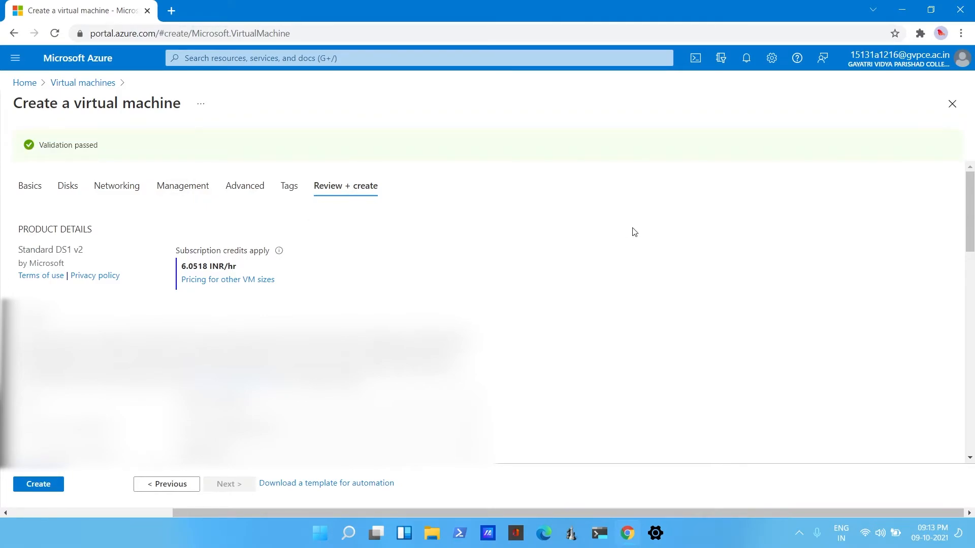
scroll(635, 232, down, 10)
click(37, 485)
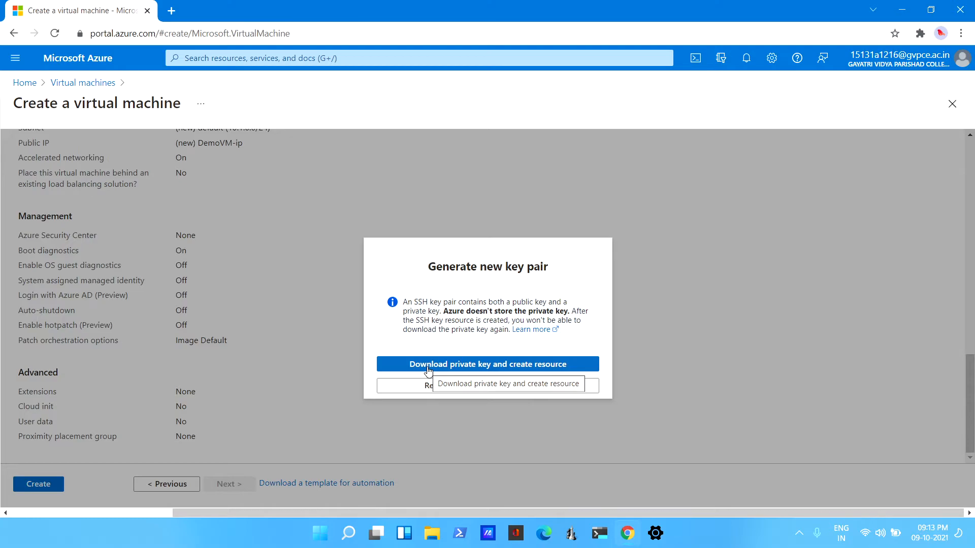
click(459, 369)
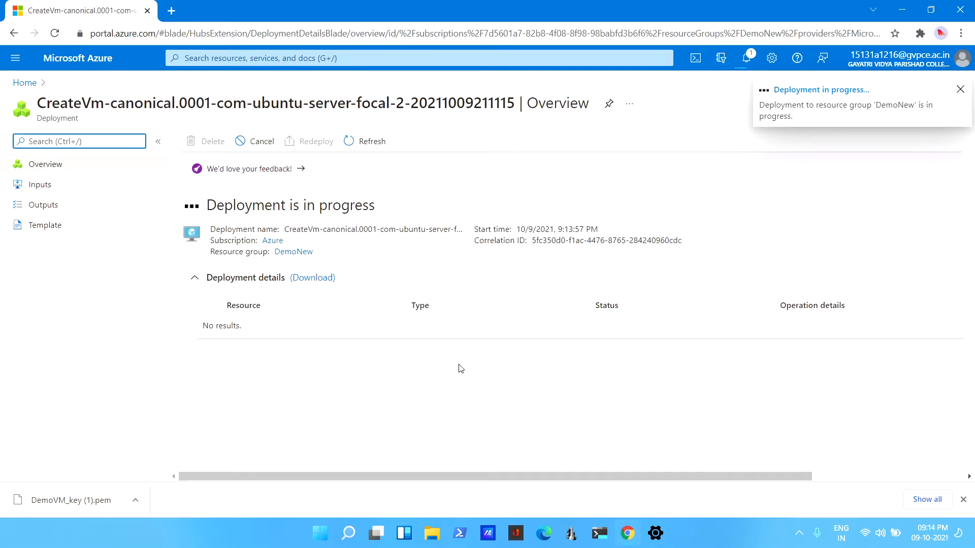
Step: Check the deployment's notification, open the deployed virtual machine resource and dismiss the download bar
click(134, 501)
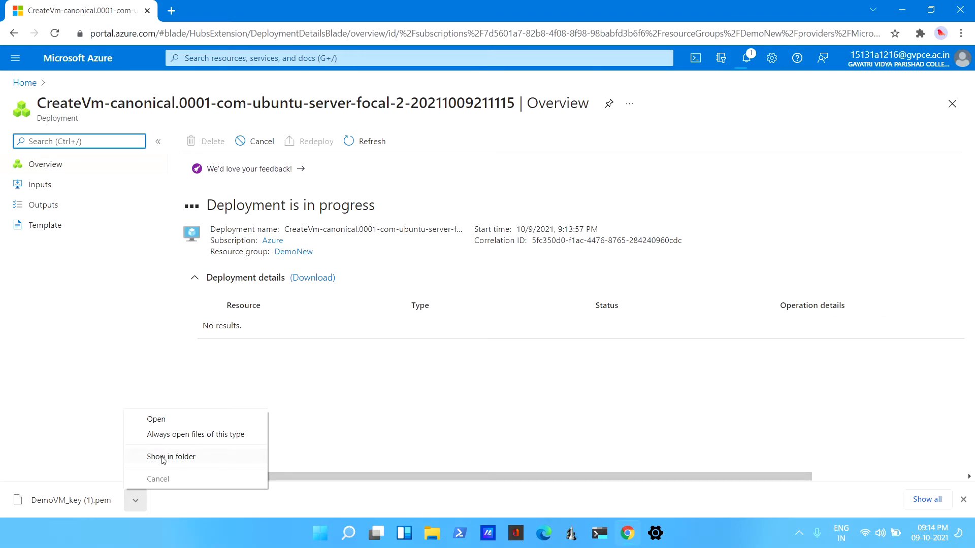
click(104, 476)
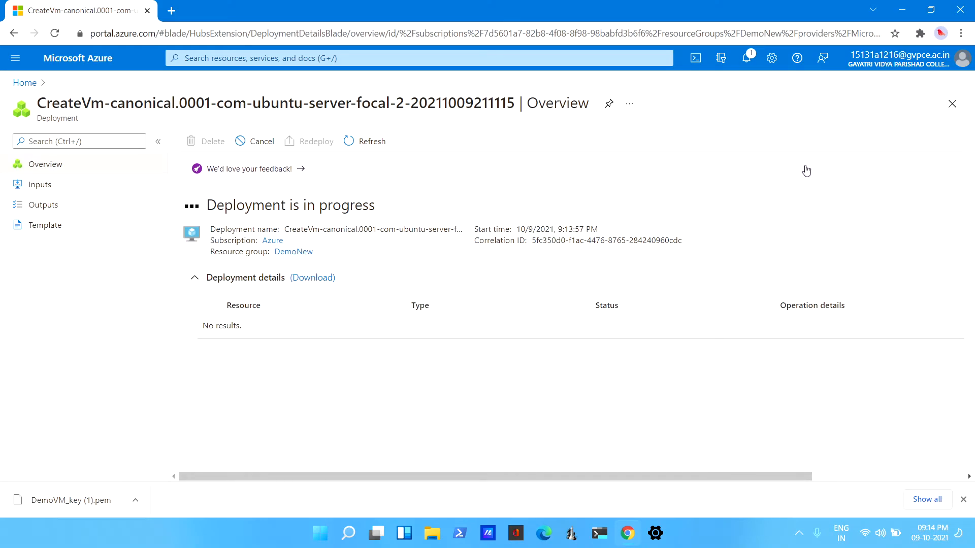
click(747, 58)
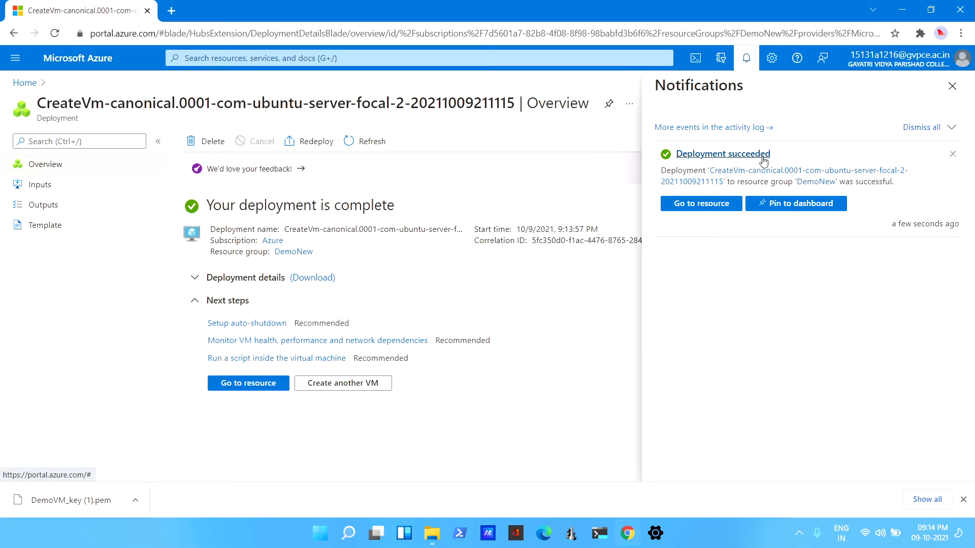
click(952, 85)
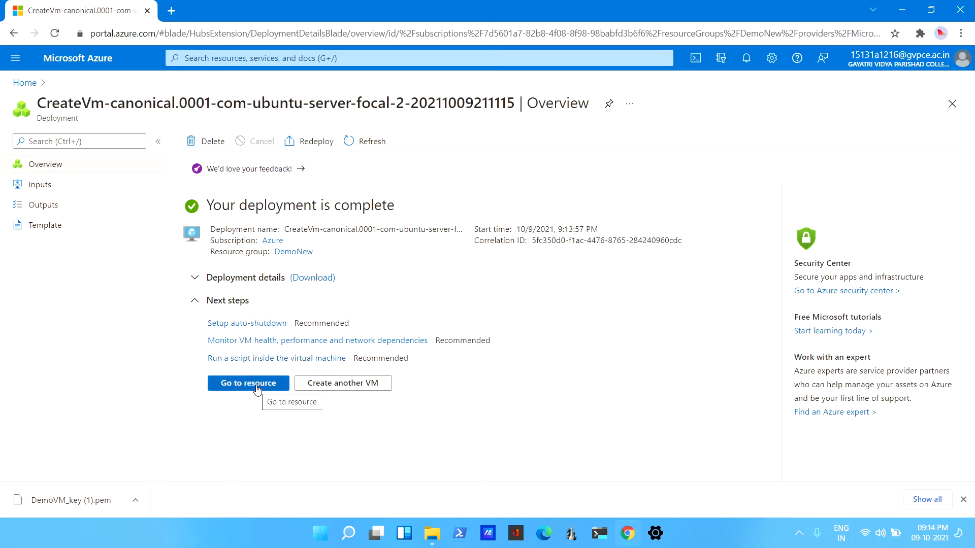
click(234, 390)
click(964, 499)
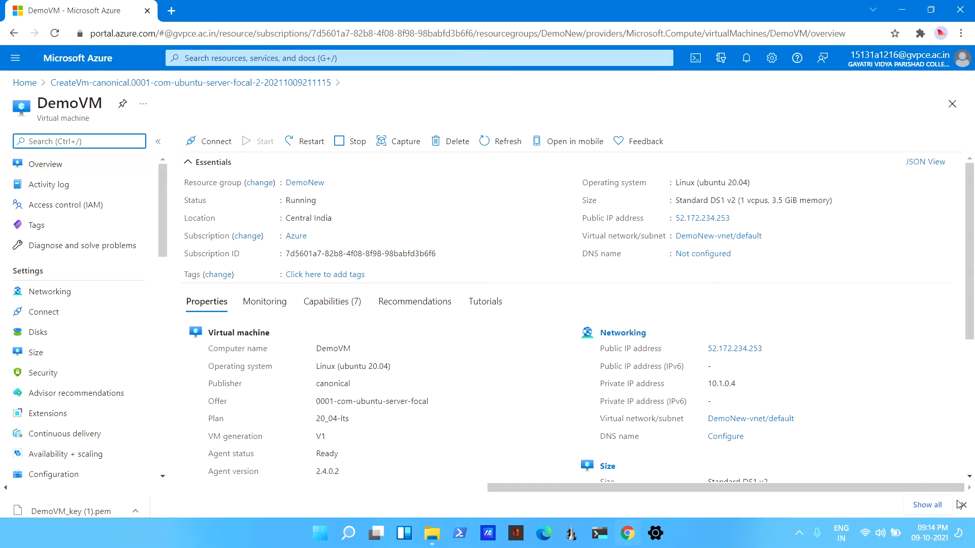
Step: Examine DemoVM's properties, its monitoring metrics and its available capabilities
scroll(376, 345, down, 5)
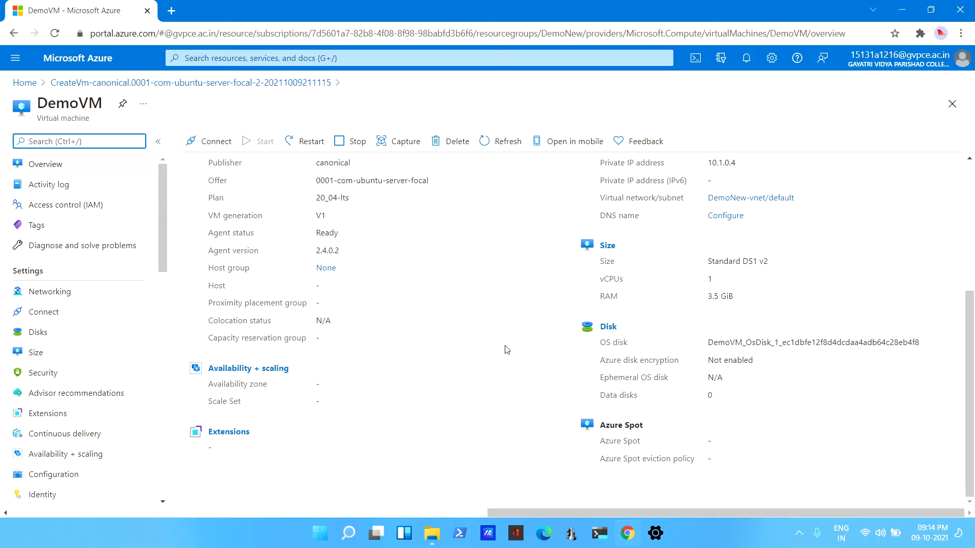
scroll(506, 348, up, 5)
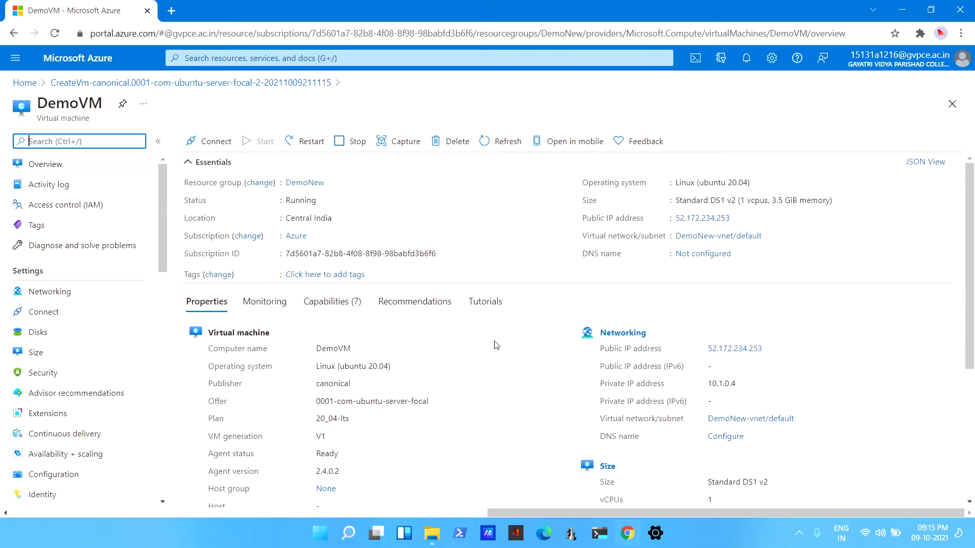
click(279, 307)
scroll(311, 342, down, 5)
scroll(439, 370, down, 2)
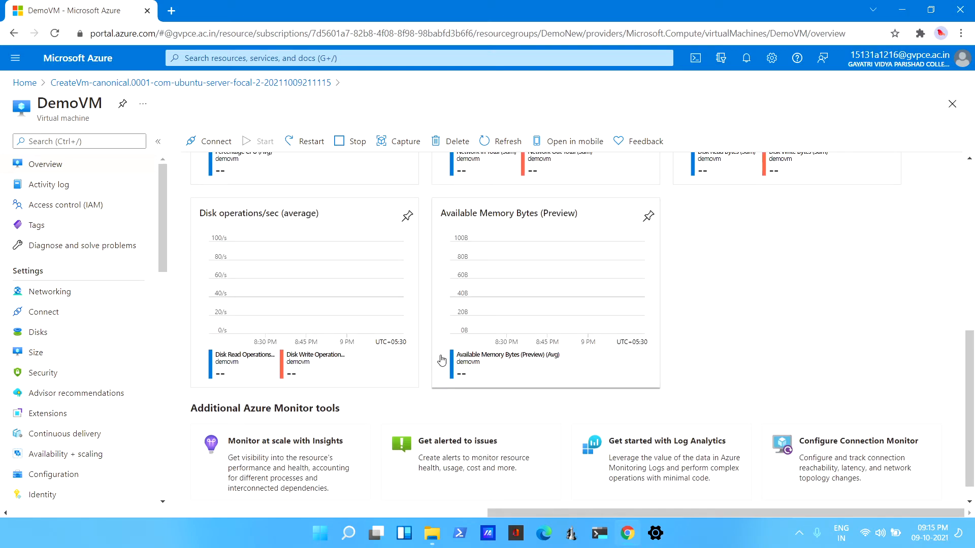
scroll(411, 336, up, 5)
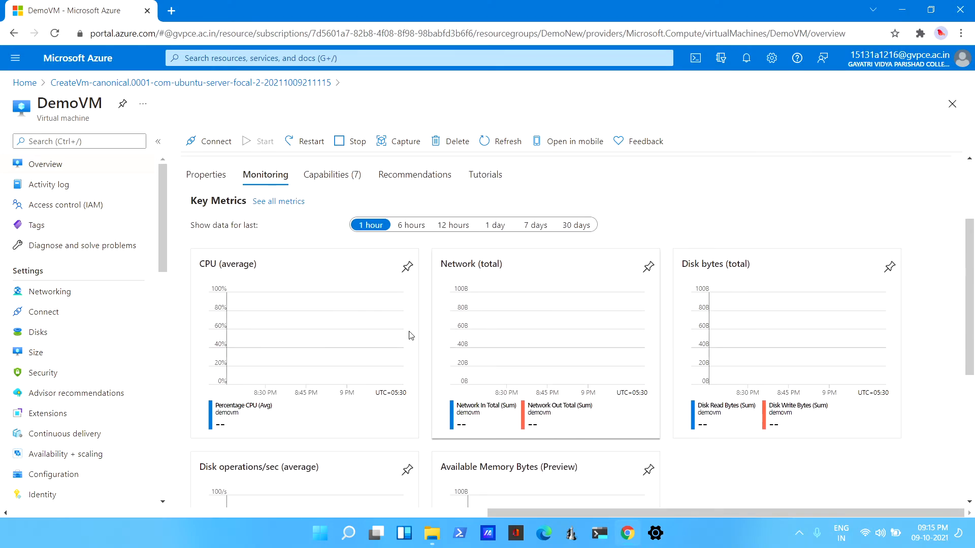
click(321, 176)
mouse_move(309, 249)
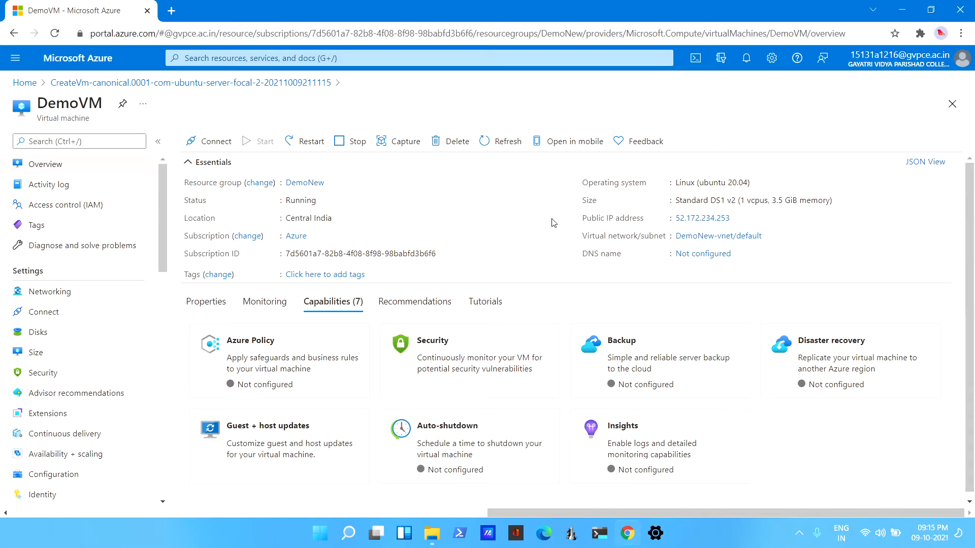
Step: Open DemoVM's SSH connection instructions and copy the folder location of DemoVM_key.pem from its properties in File Explorer
click(215, 146)
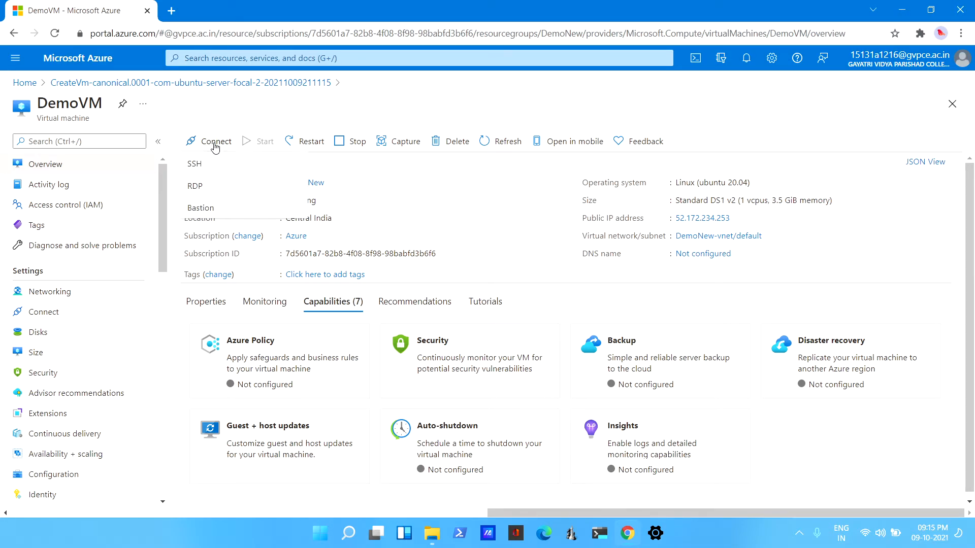
click(206, 165)
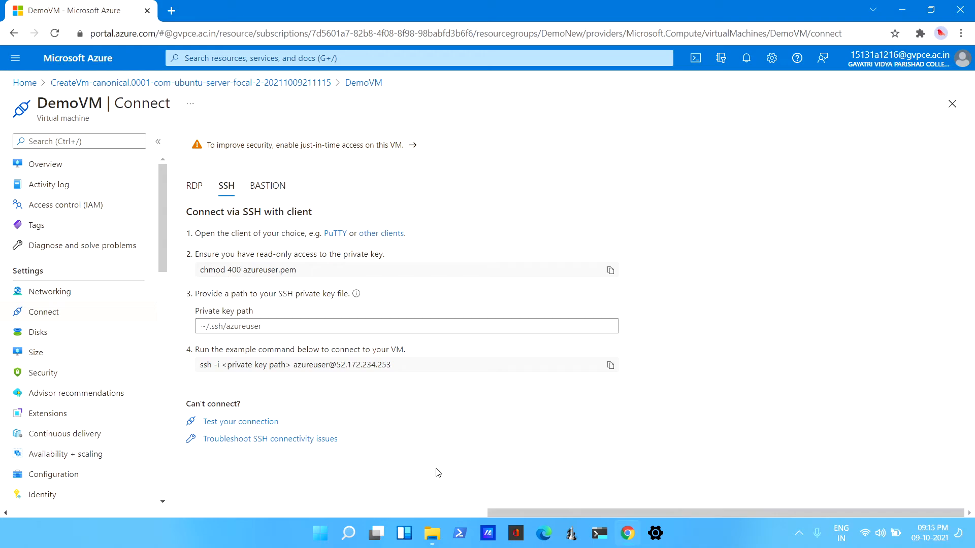
click(433, 534)
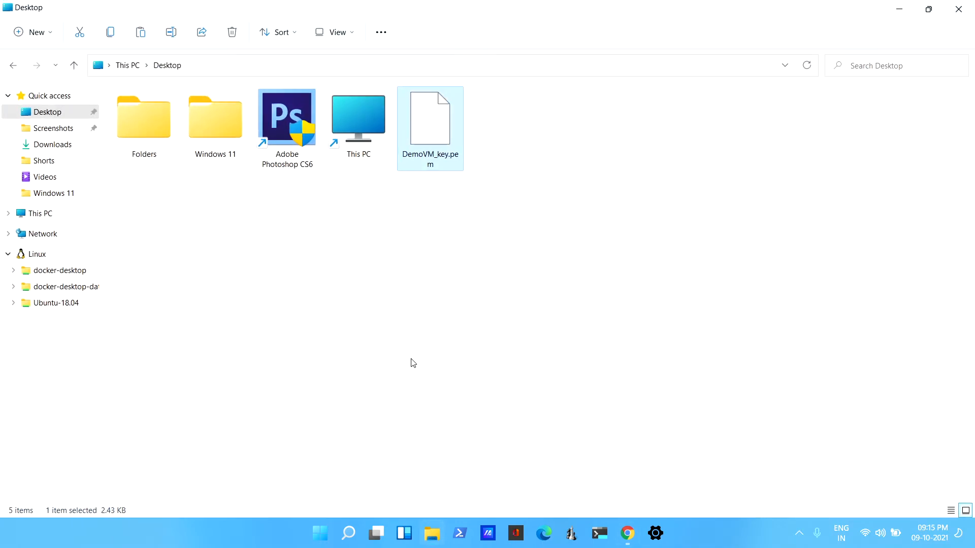
click(393, 304)
click(429, 167)
right_click(429, 166)
click(464, 266)
drag(497, 285, 604, 286)
right_click(580, 287)
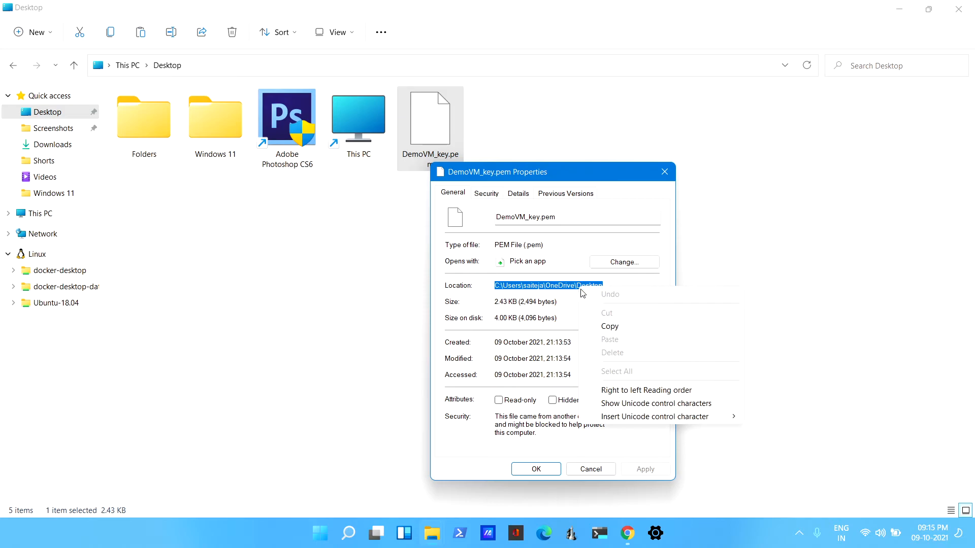
click(604, 325)
click(349, 327)
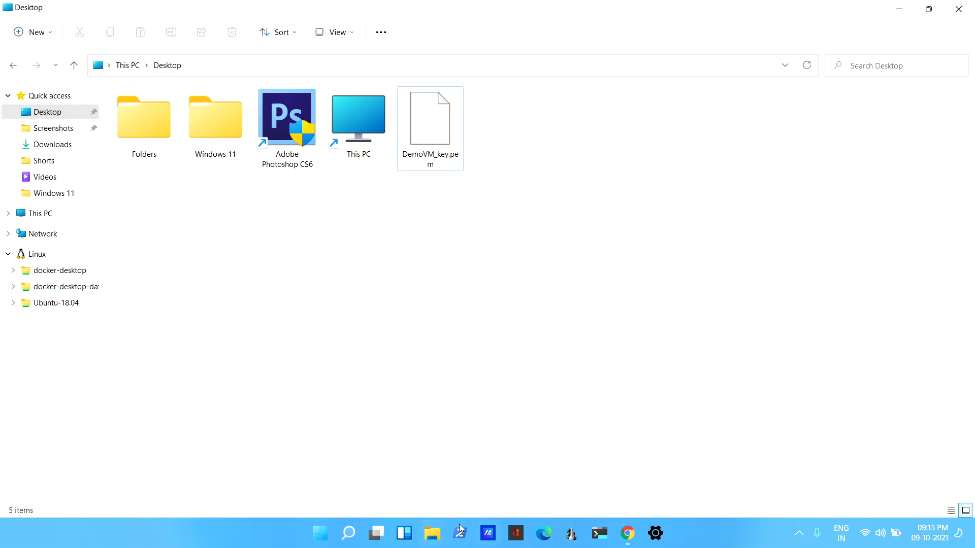
Step: Return to the Azure portal and enter the copied Desktop folder location plus a trailing backslash as the private key path
click(626, 534)
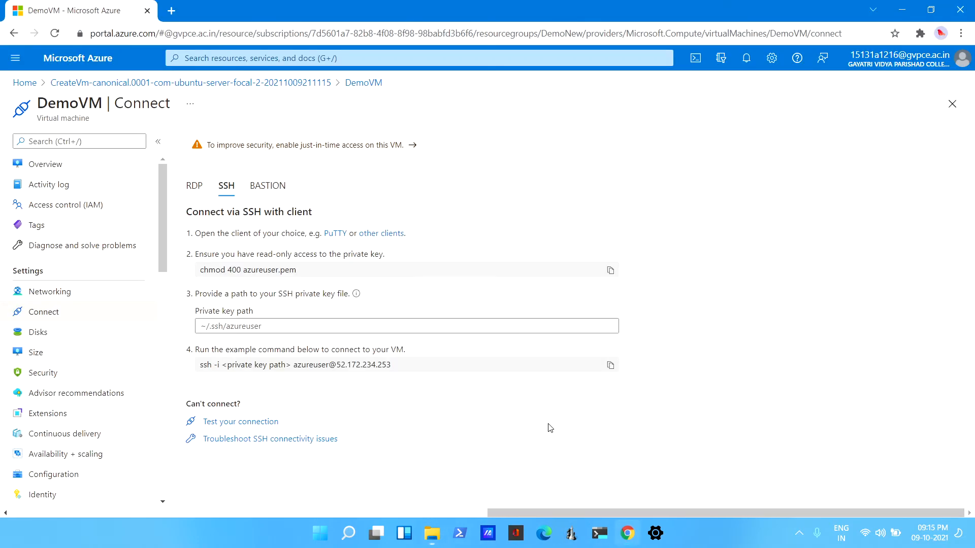
click(283, 326)
right_click(283, 326)
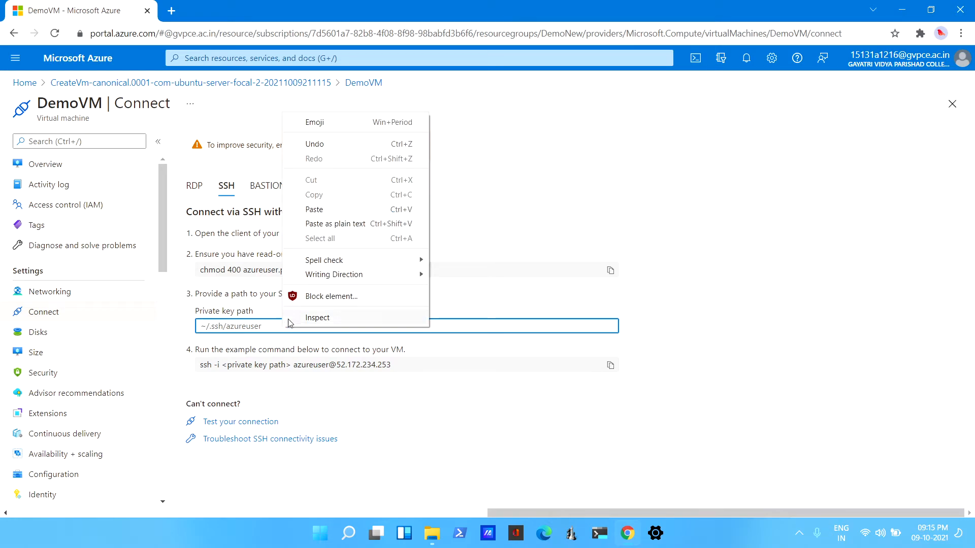
click(314, 210)
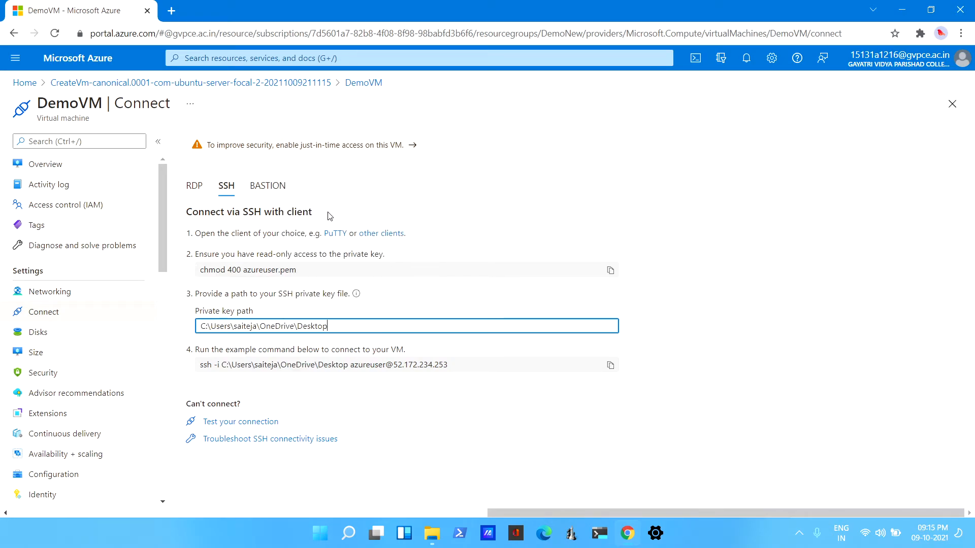
text(\)
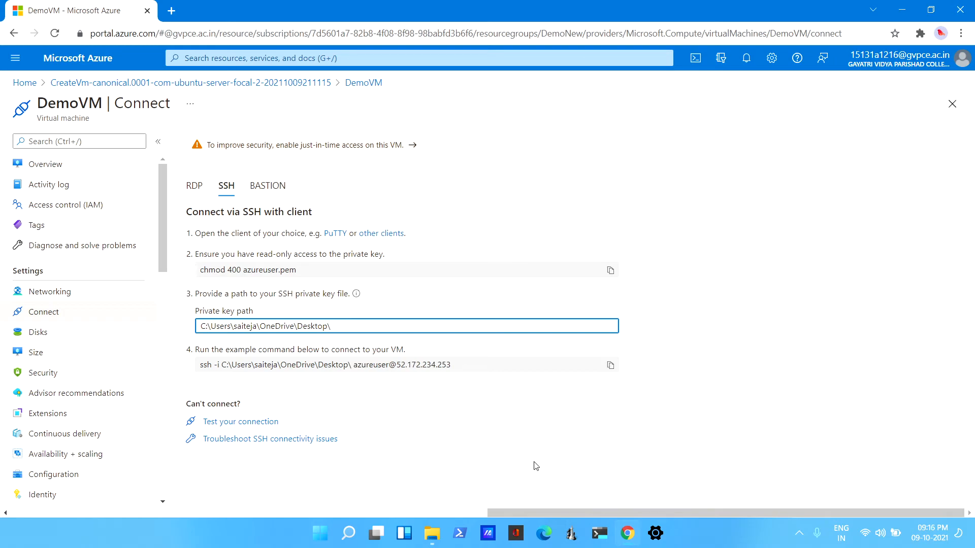
Step: Copy the key file's name in File Explorer and complete the portal's private key path with DemoVM_key.pem
click(432, 533)
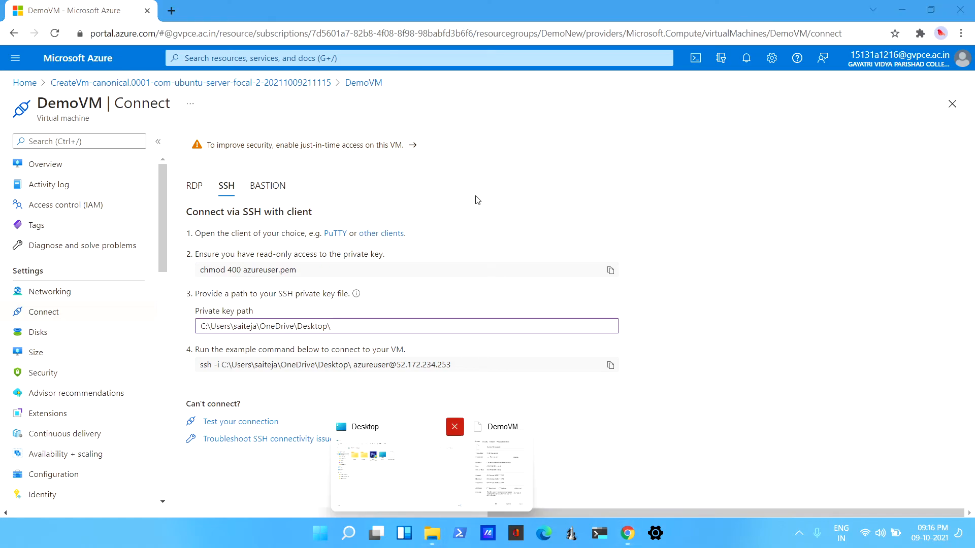
click(378, 463)
click(422, 160)
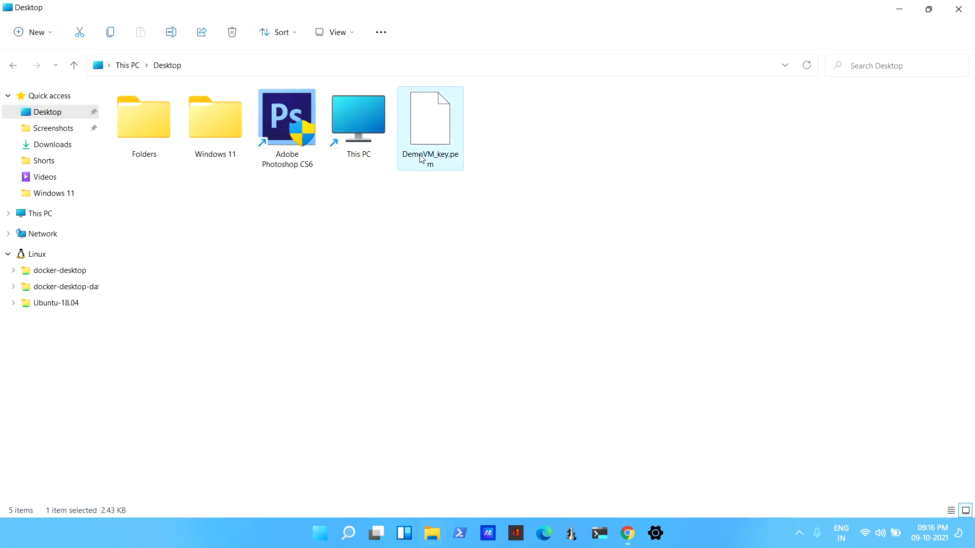
click(421, 155)
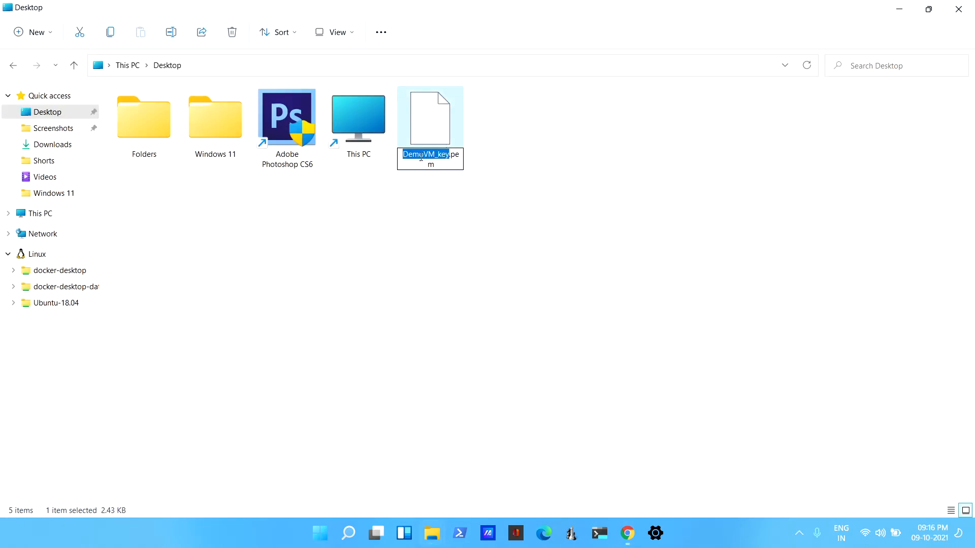
click(413, 331)
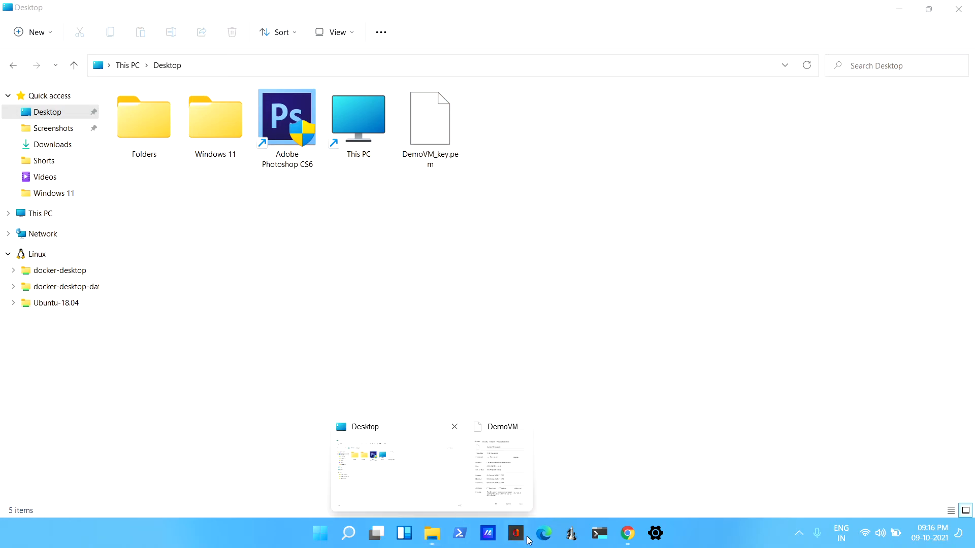
click(631, 540)
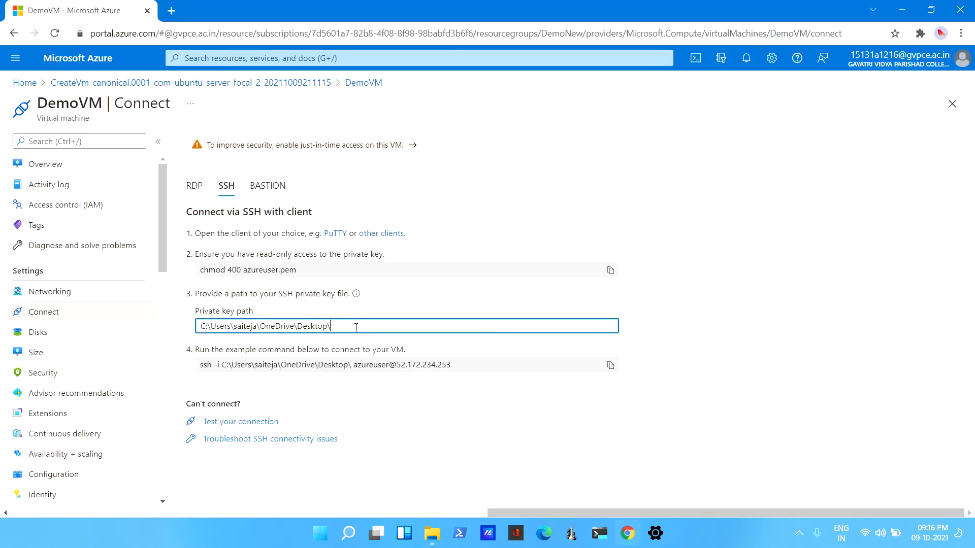
key(ctrl+v)
text(.pem)
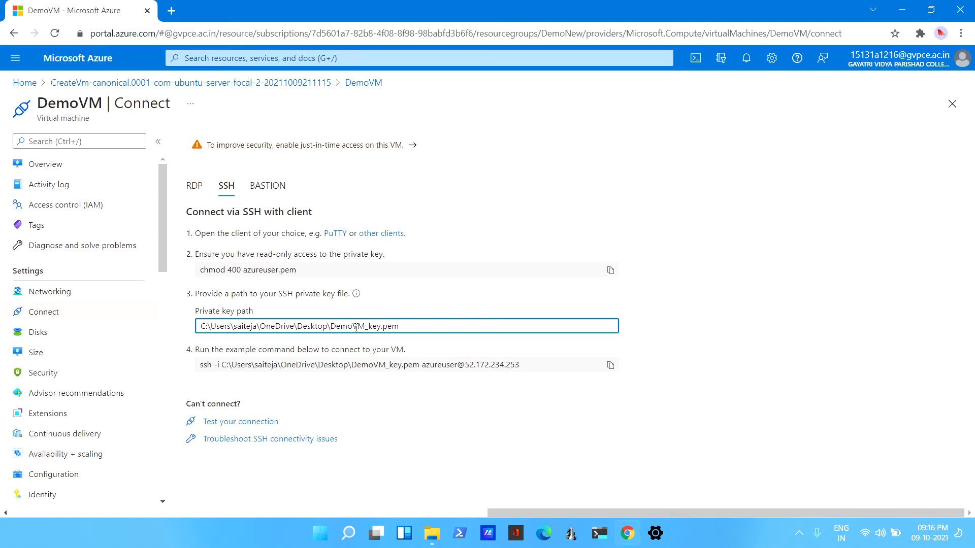
click(765, 308)
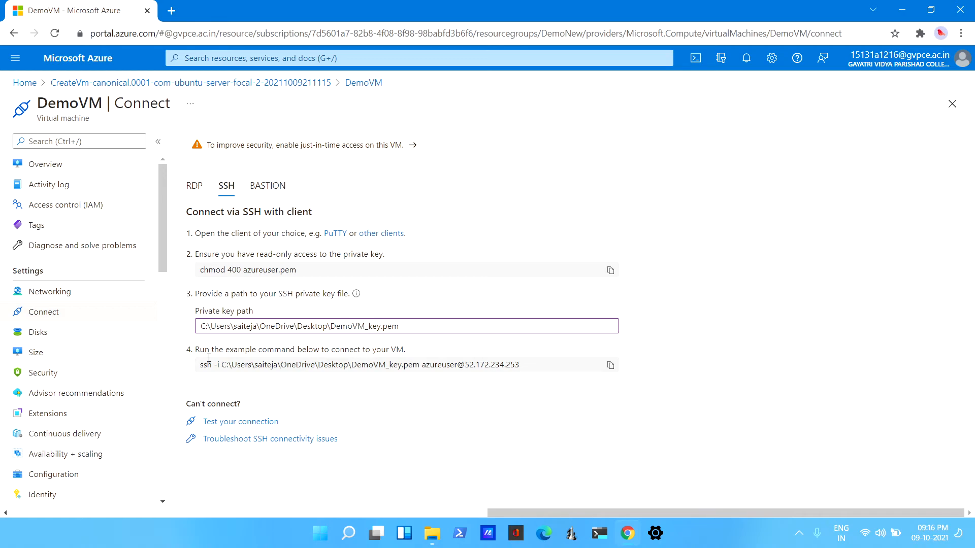
Step: Connect to DemoVM by running the portal's generated SSH command in a maximized Windows PowerShell, answering yes to continue connecting
drag(201, 364, 523, 364)
click(611, 366)
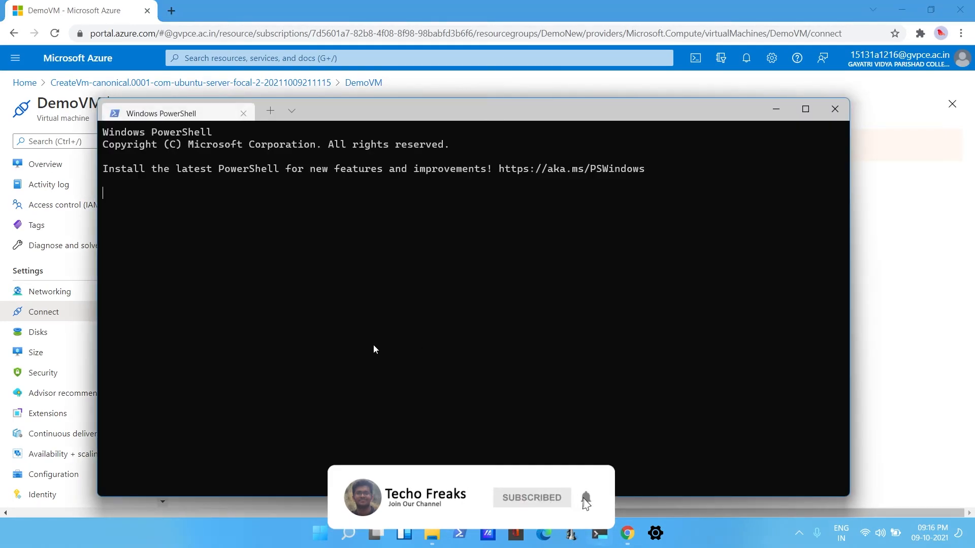
key(ctrl+v)
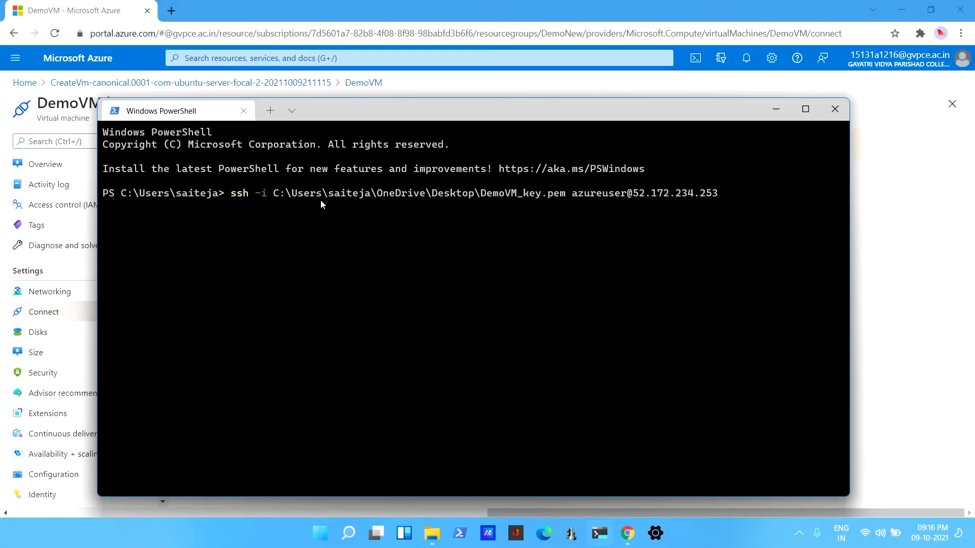
double_click(340, 111)
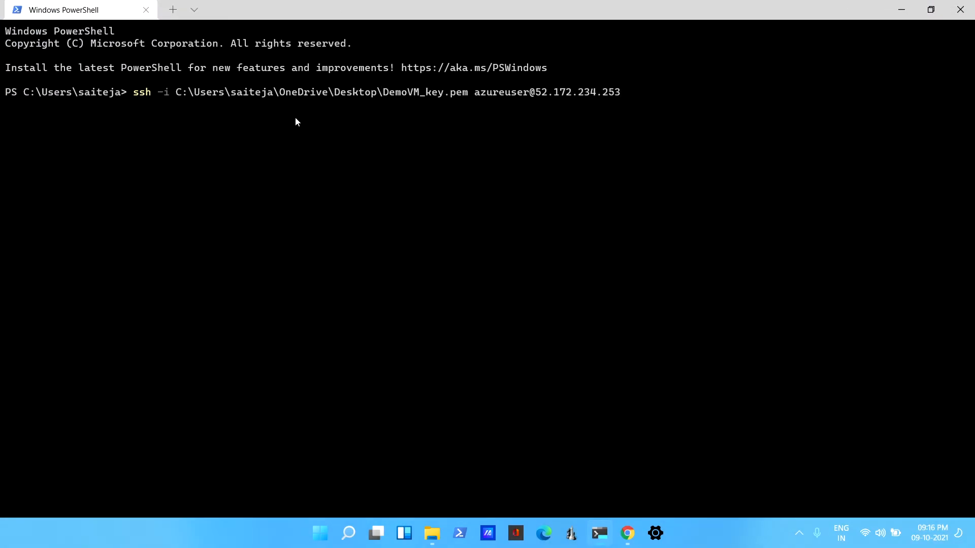
key(Return)
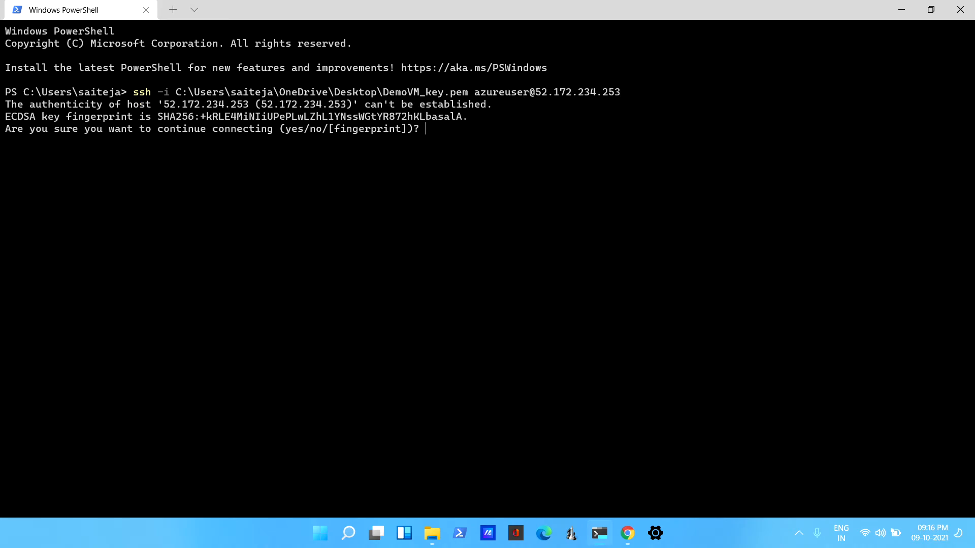
text(yes)
key(Return)
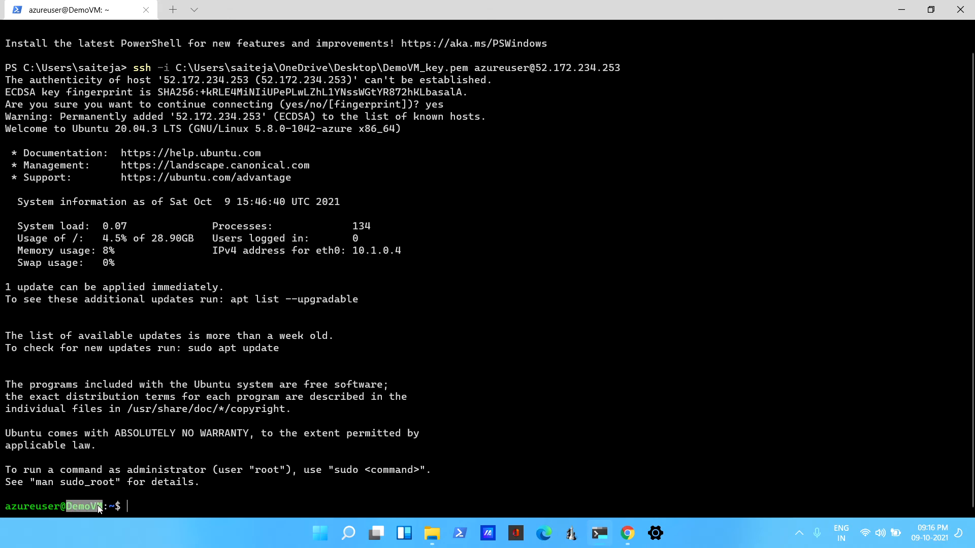
Step: Check the user name at the remote shell's prompt and list the current directory's contents with ls
drag(6, 505, 56, 507)
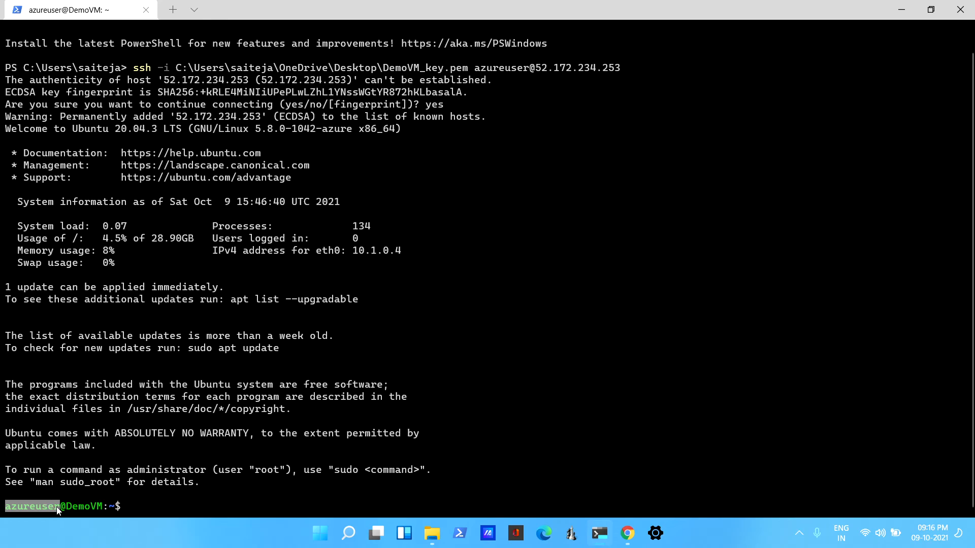
click(137, 510)
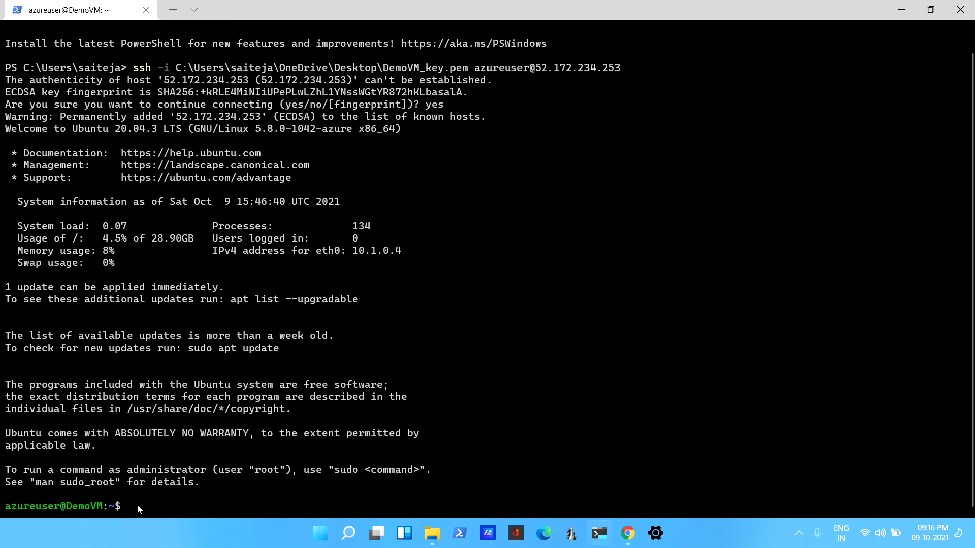
text(cd)
key(BackSpace)
key(BackSpace)
text(ls)
key(Return)
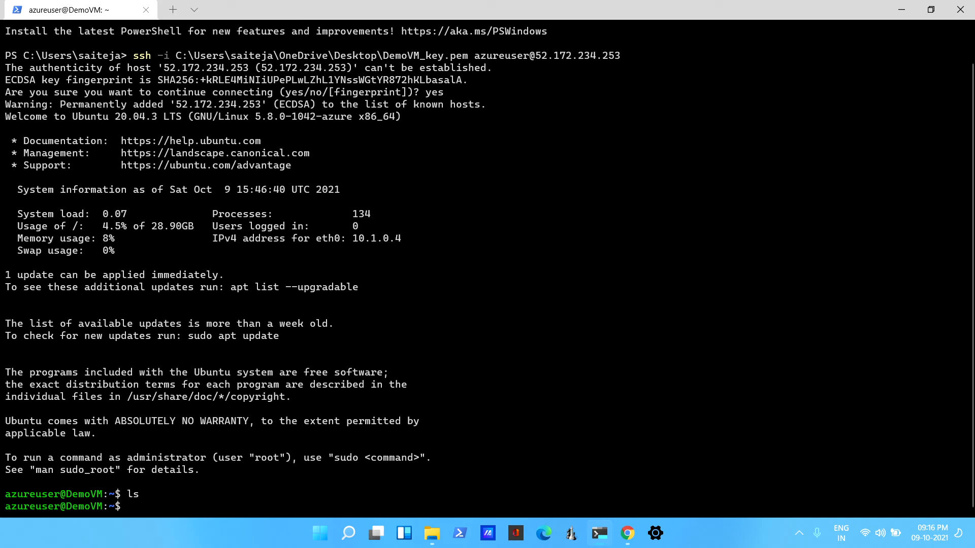
Step: Change to the /home directory on DemoVM and list its contents with ls
text(cd /home)
key(Return)
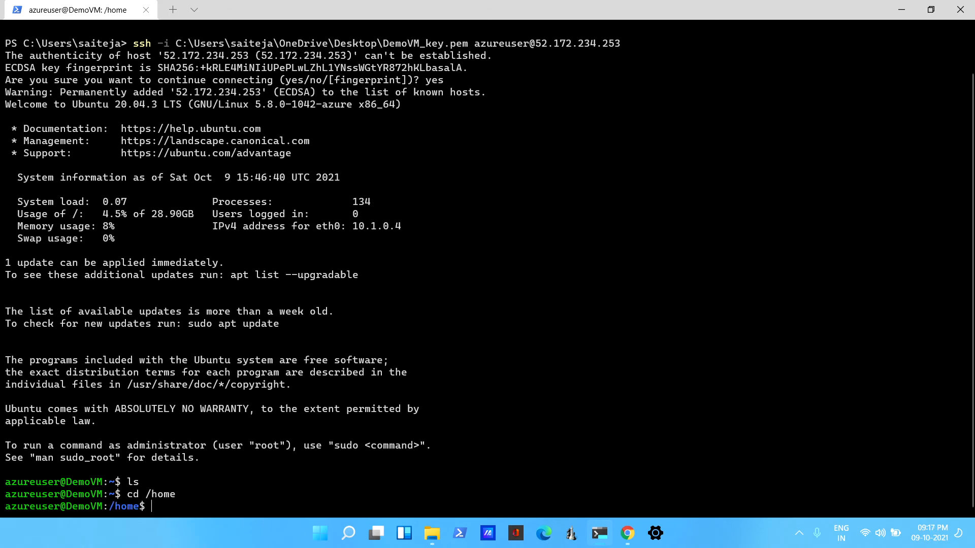
text(ls)
key(Return)
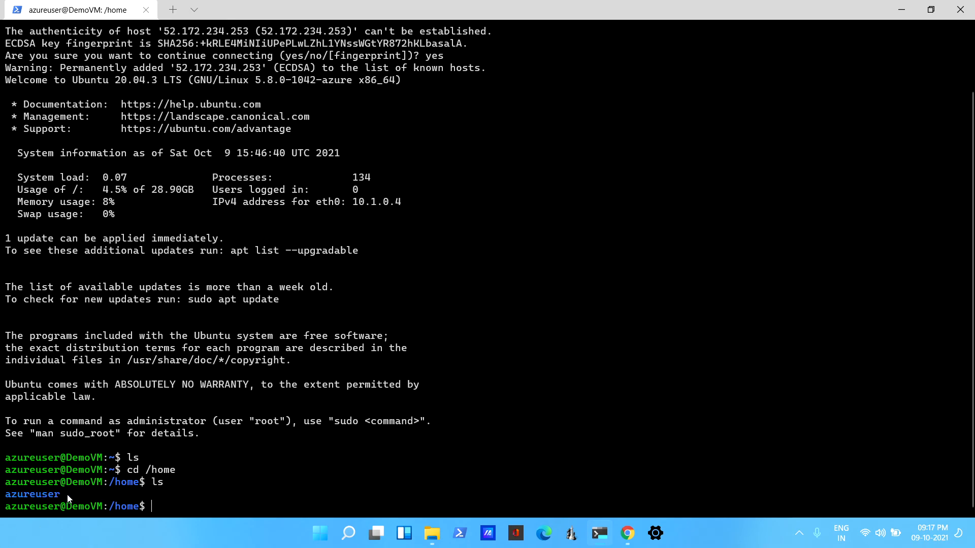
drag(56, 494, 9, 498)
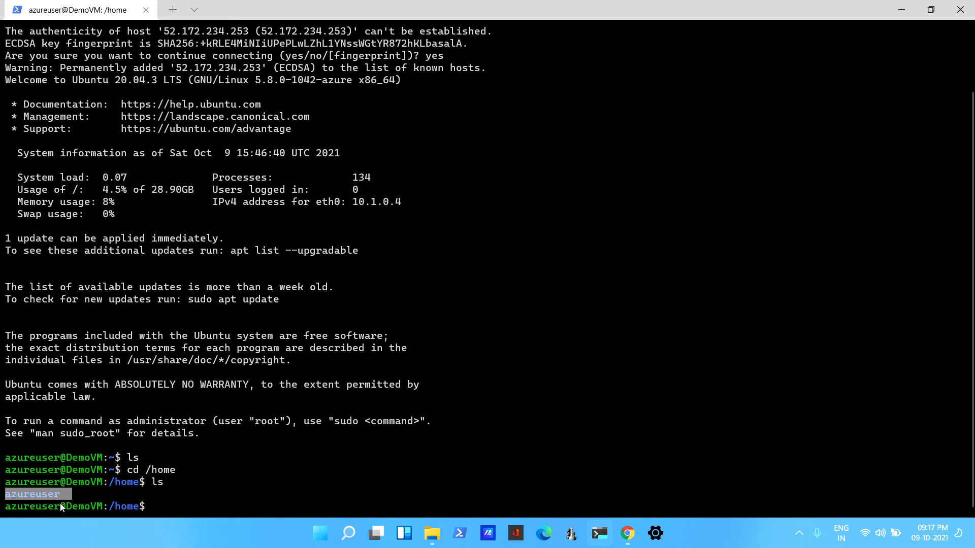
click(163, 507)
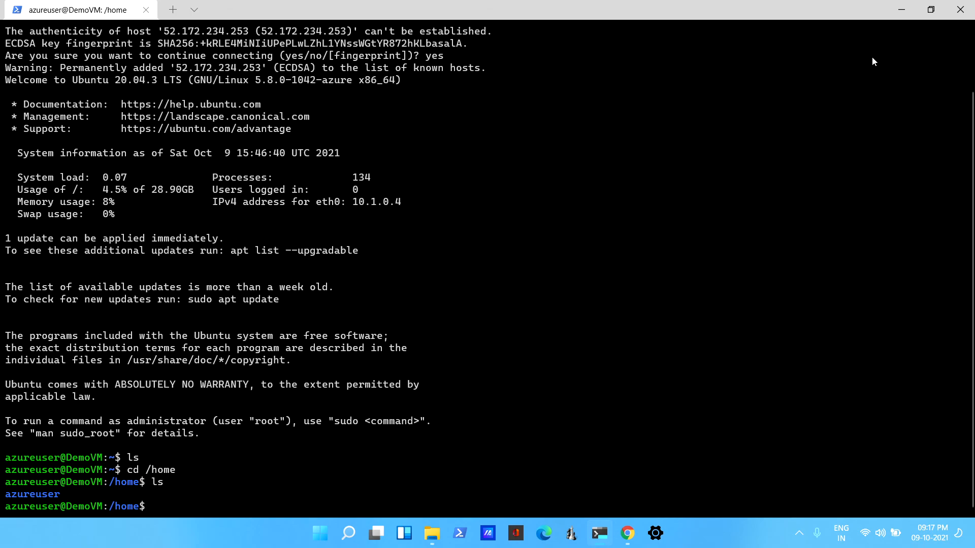
Step: Switch back to the Azure portal and return to the virtual machine's deployment overview, discarding the unsaved edits
click(902, 9)
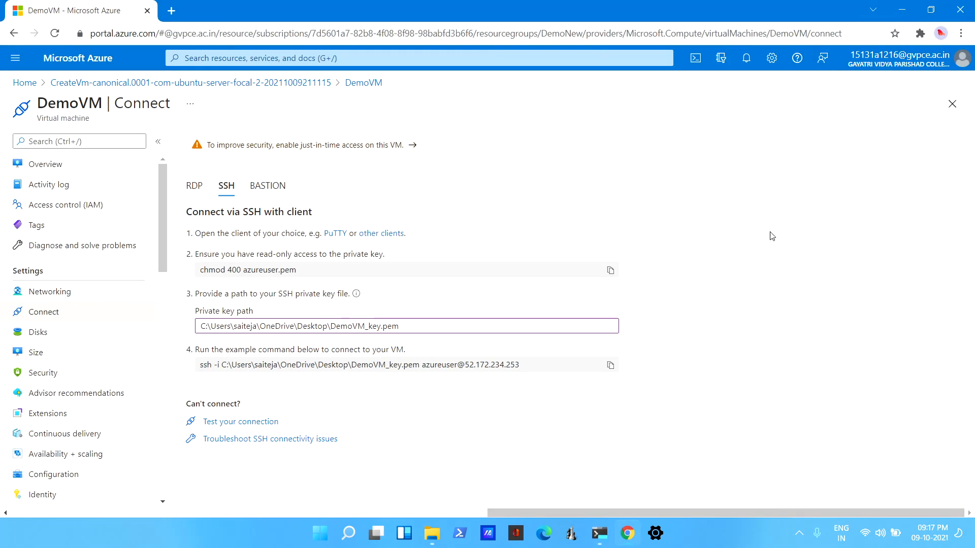
click(92, 86)
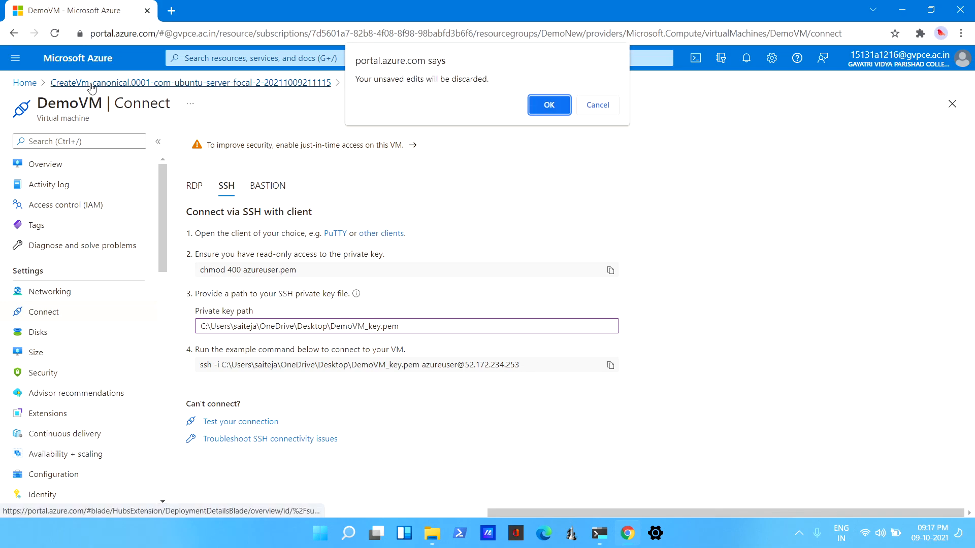
click(534, 104)
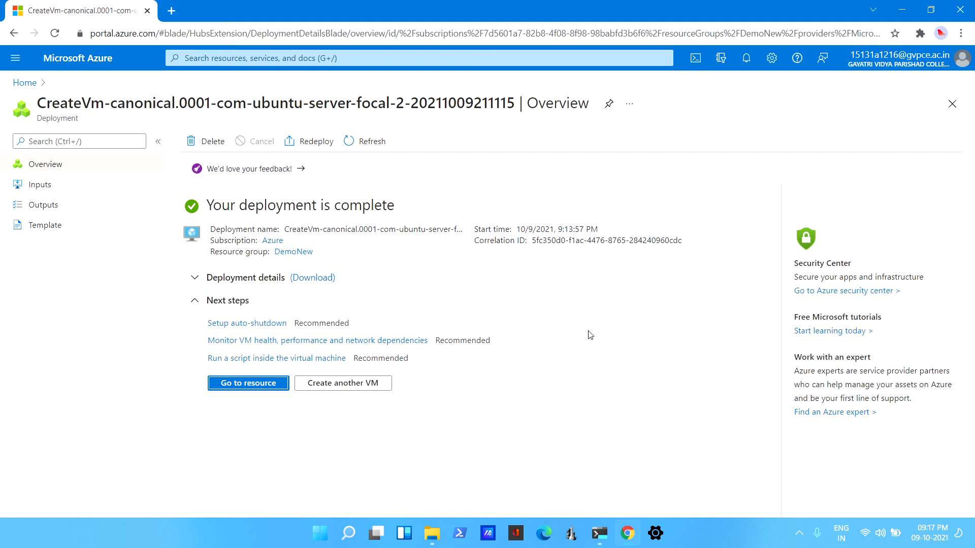